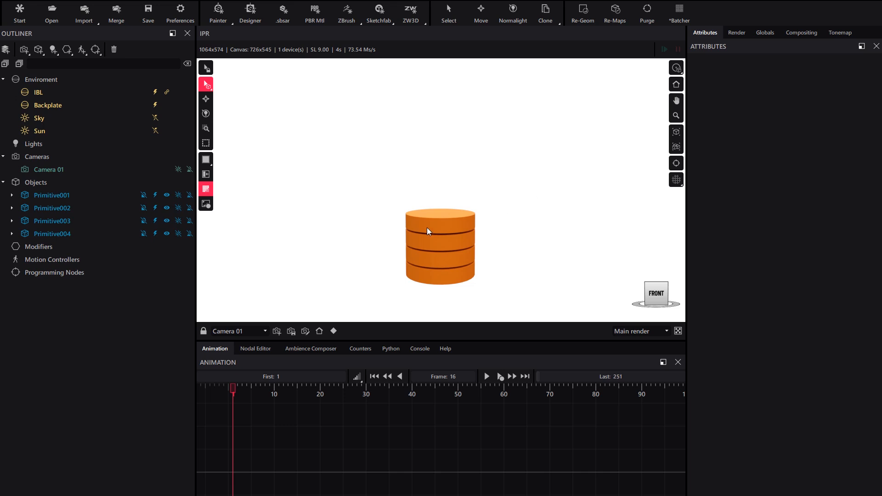
Add an Explode motion controller to the scene
{"action": "middle_click_drag", "start_coordinate": [432, 236], "coordinate": [452, 242]}
{"action": "scroll", "coordinate": [433, 246], "scroll_direction": "up", "scroll_amount": 2}
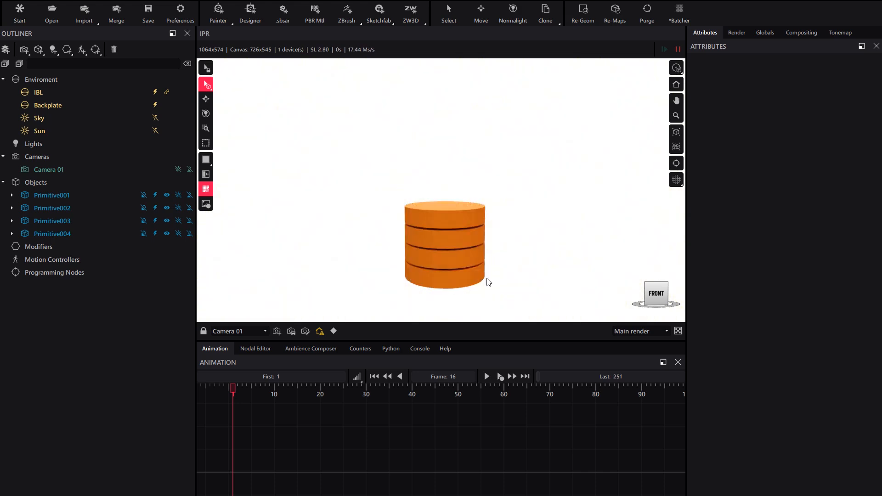
{"action": "left_click", "coordinate": [39, 195]}
{"action": "left_click", "coordinate": [49, 207]}
{"action": "left_click", "coordinate": [51, 220]}
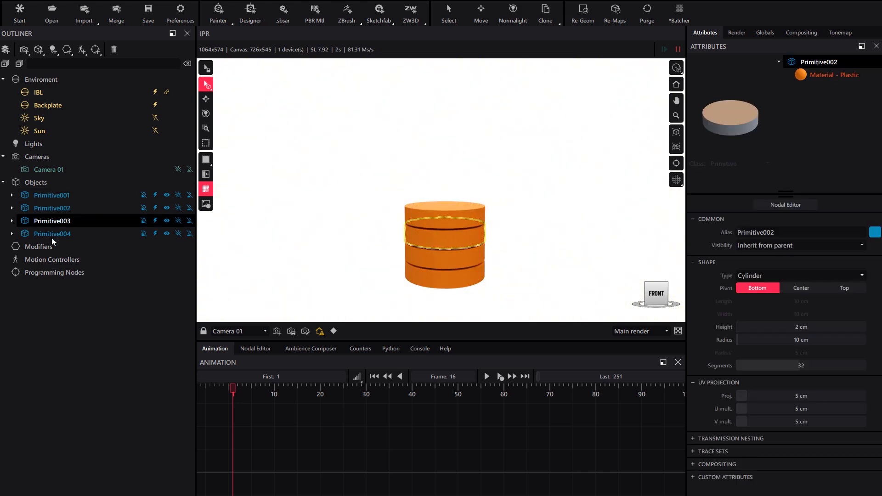
{"action": "left_click", "coordinate": [51, 234]}
{"action": "left_click", "coordinate": [53, 319]}
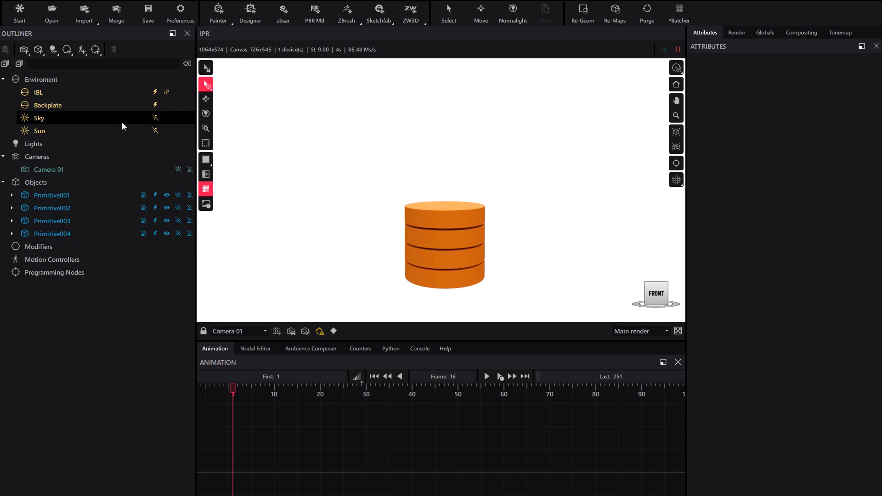
{"action": "left_click", "coordinate": [86, 54]}
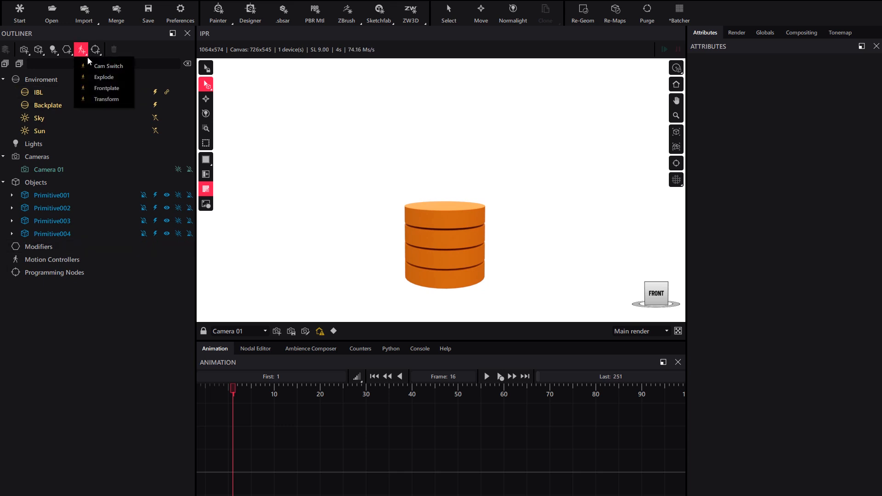
{"action": "left_click", "coordinate": [104, 78]}
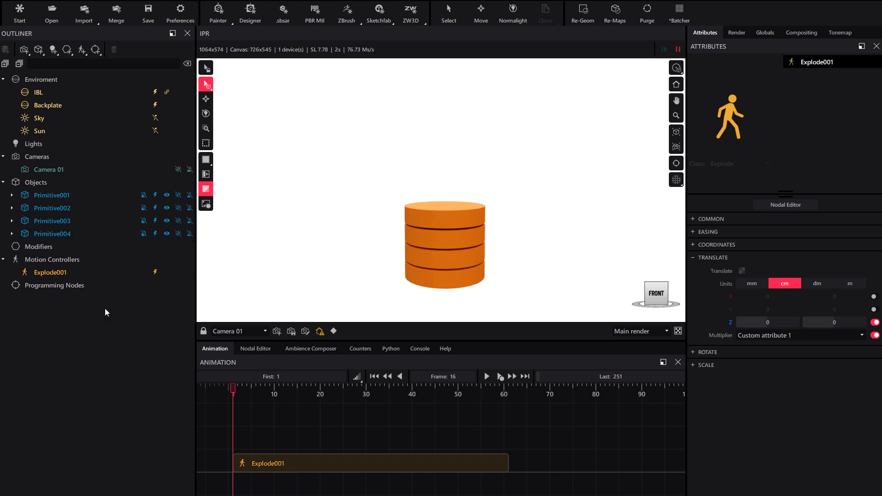
Group the four primitive cylinders into a new assembly
{"action": "left_click", "coordinate": [57, 193]}
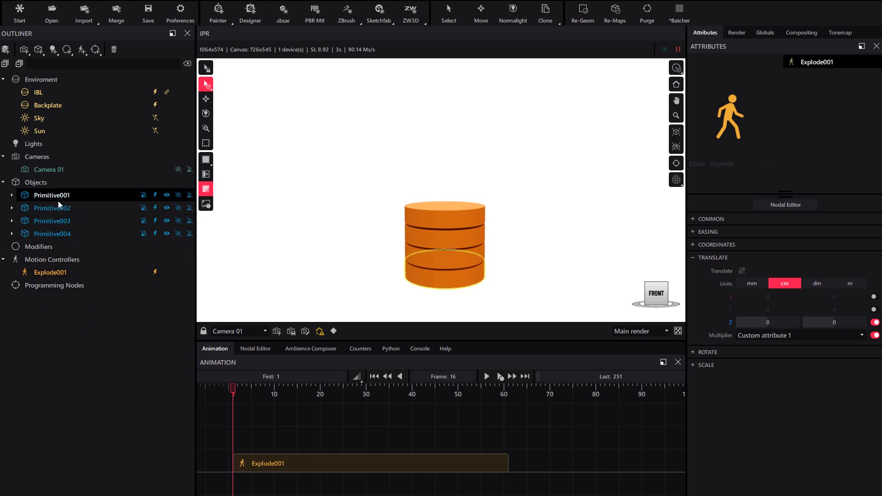
{"action": "left_click", "coordinate": [60, 234], "text": "shift"}
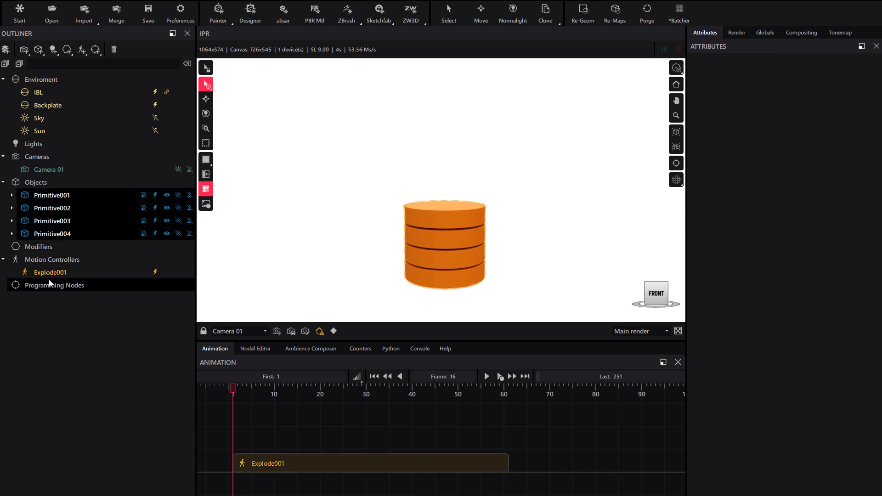
{"action": "left_click", "coordinate": [8, 52]}
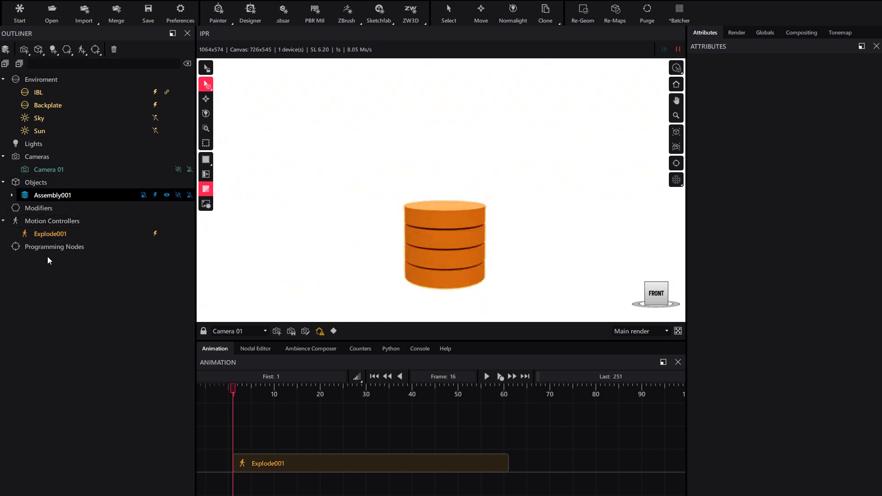
Apply Explode001 to Assembly001 and set its Z translation end value to 18.23 cm at frame 59
{"action": "left_click", "coordinate": [51, 236]}
{"action": "left_click_drag", "start_coordinate": [48, 237], "coordinate": [66, 195]}
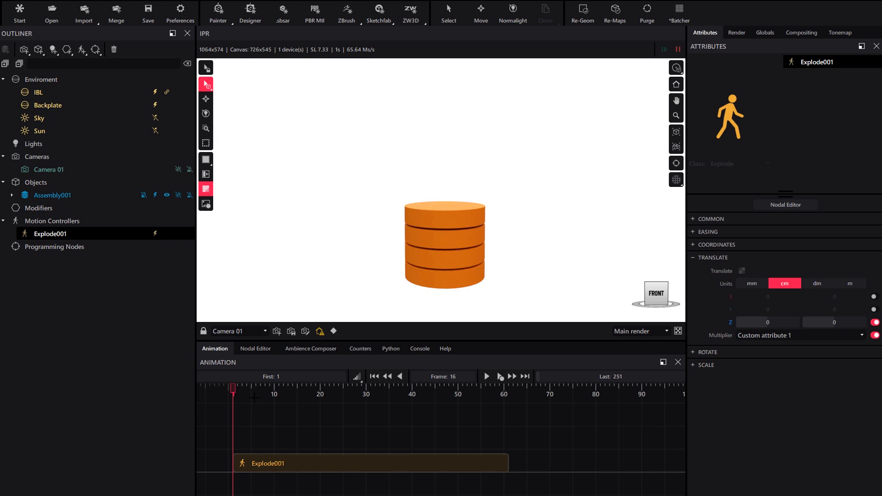
{"action": "left_click_drag", "start_coordinate": [230, 385], "coordinate": [500, 386]}
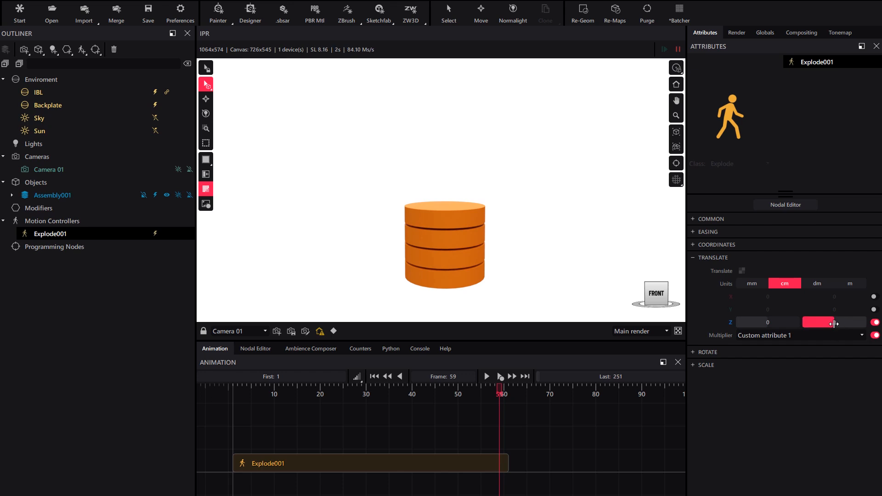
{"action": "left_click_drag", "start_coordinate": [834, 324], "coordinate": [840, 324]}
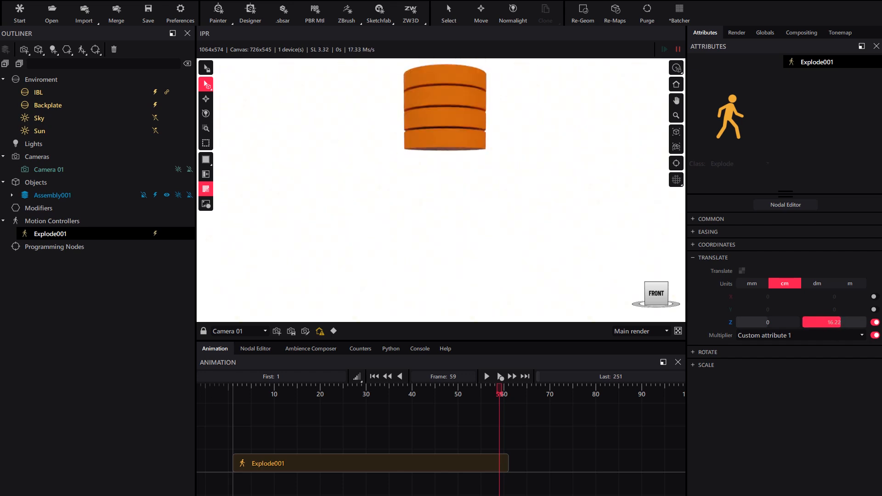
{"action": "scroll", "coordinate": [498, 166], "scroll_direction": "down", "scroll_amount": 3}
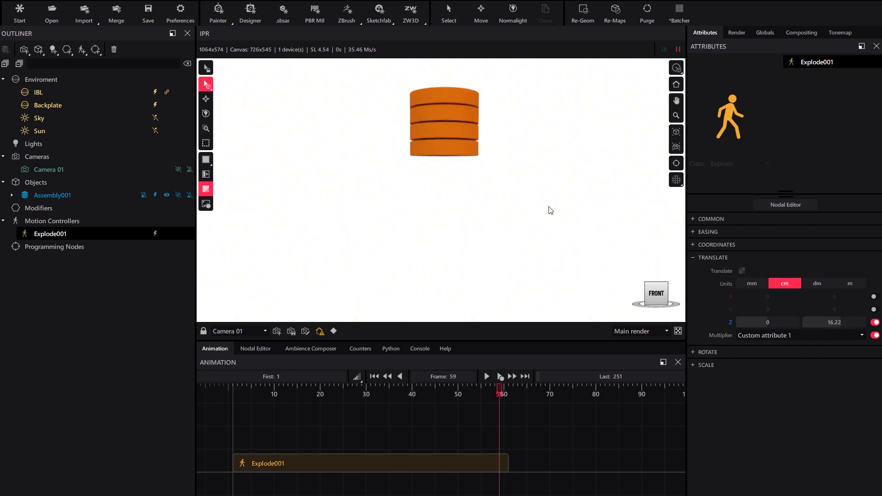
{"action": "left_click_drag", "start_coordinate": [840, 323], "coordinate": [841, 323]}
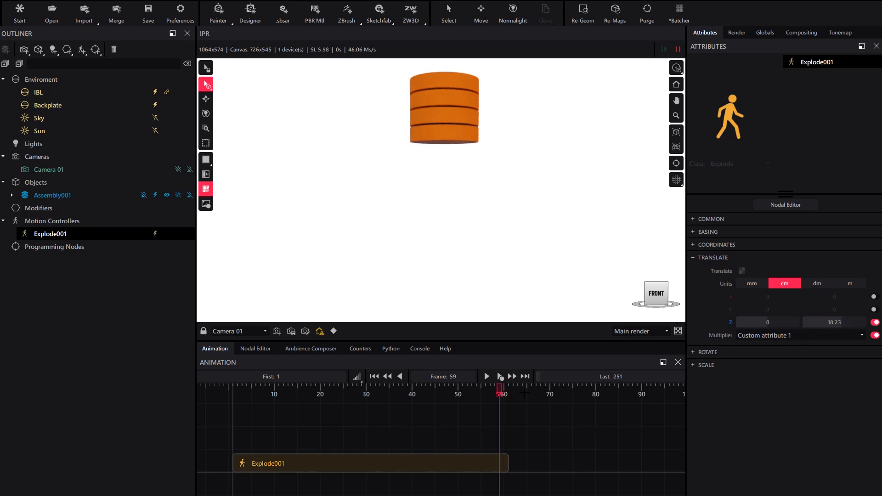
Scrub the timeline to preview the explode animation and review the multiplier options
{"action": "left_click_drag", "start_coordinate": [500, 389], "coordinate": [494, 461]}
{"action": "left_click_drag", "start_coordinate": [437, 462], "coordinate": [238, 465]}
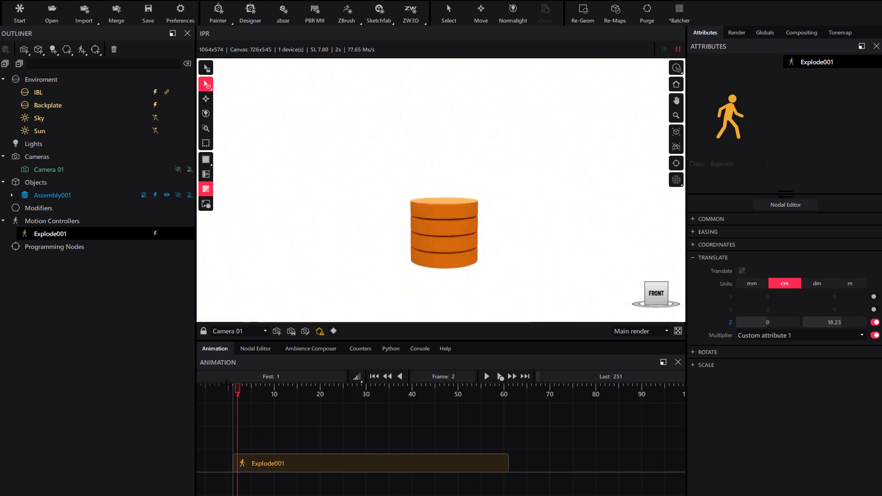
{"action": "left_click_drag", "start_coordinate": [237, 395], "coordinate": [495, 418]}
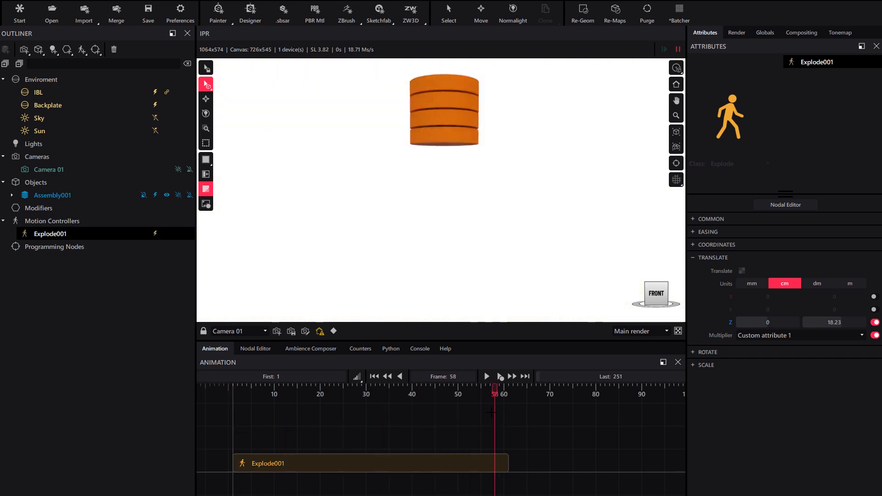
{"action": "left_click", "coordinate": [756, 334]}
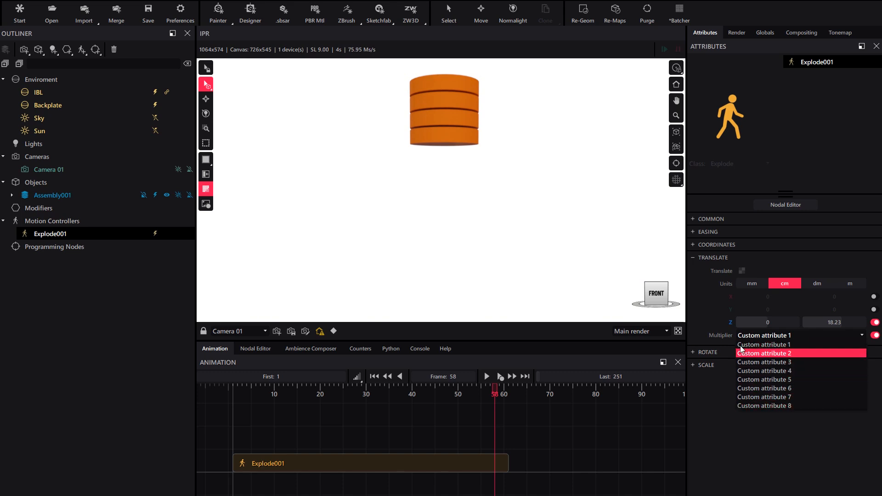
{"action": "left_click", "coordinate": [763, 344]}
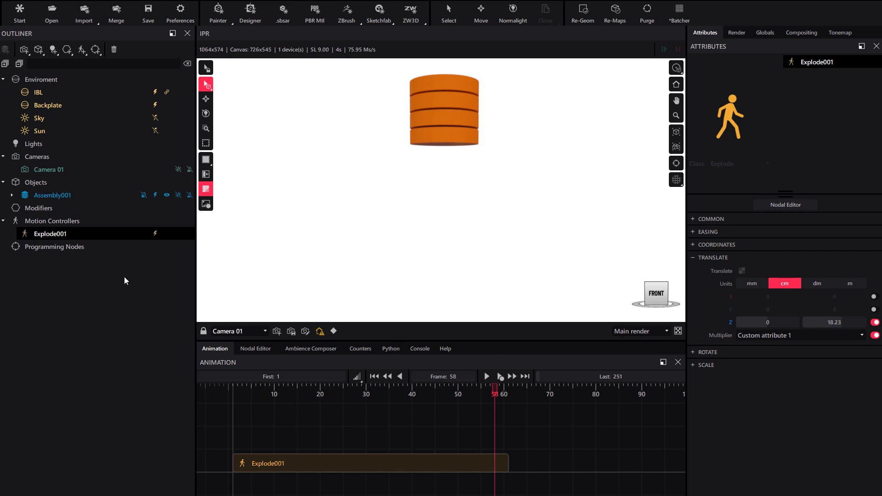
Enable Affect assembly children on the Explode001 controller
{"action": "left_click", "coordinate": [703, 219]}
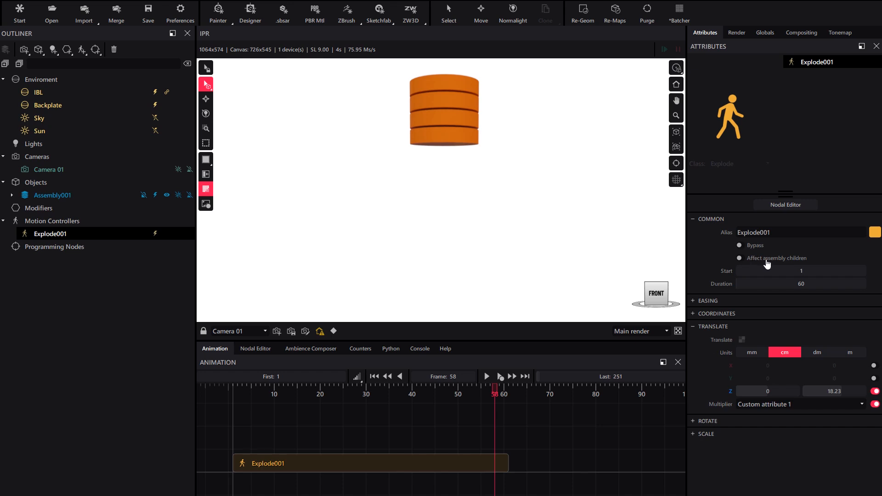
{"action": "left_click", "coordinate": [740, 258]}
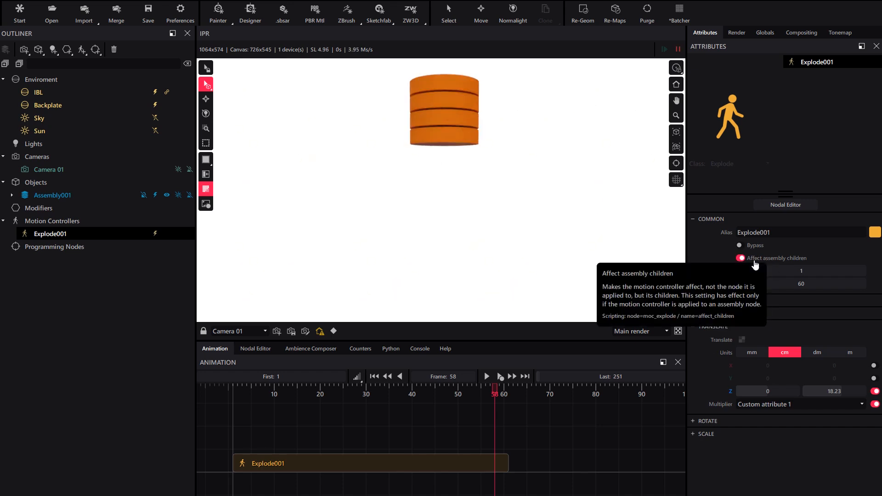
{"action": "left_click", "coordinate": [709, 219]}
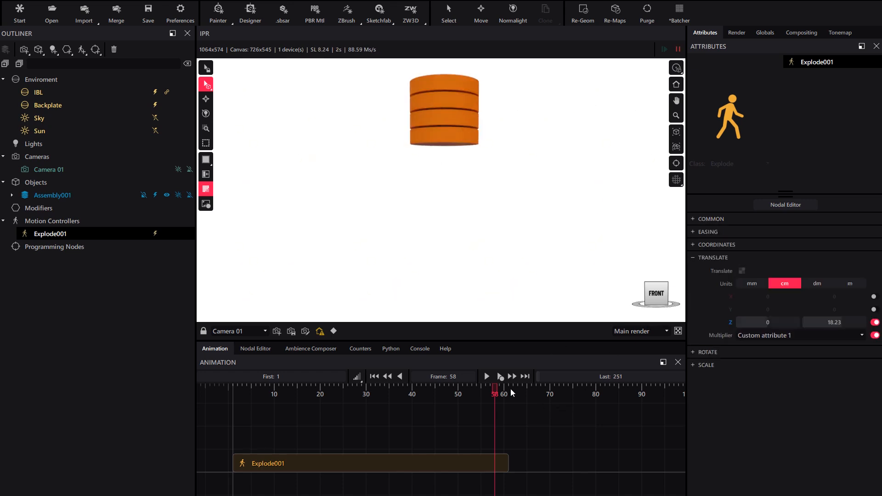
{"action": "left_click_drag", "start_coordinate": [495, 392], "coordinate": [496, 427]}
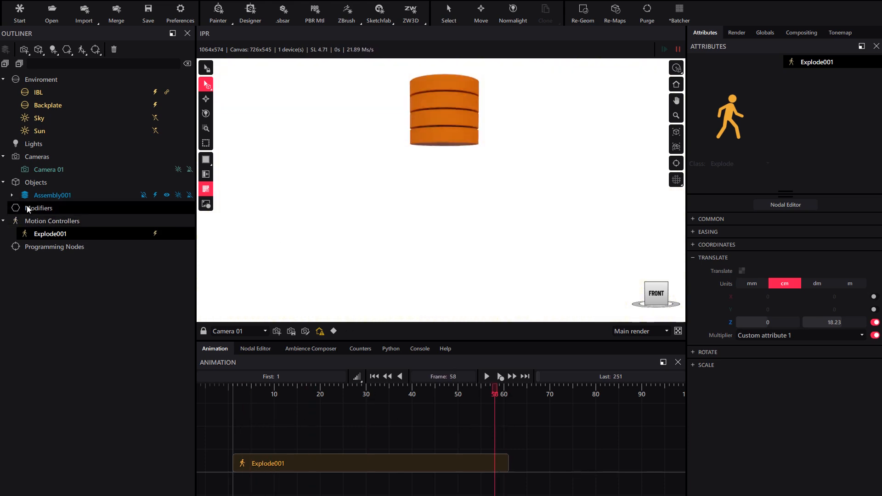
Set Primitive001's custom attribute Attrib 1 to 0.2
{"action": "left_click", "coordinate": [12, 195]}
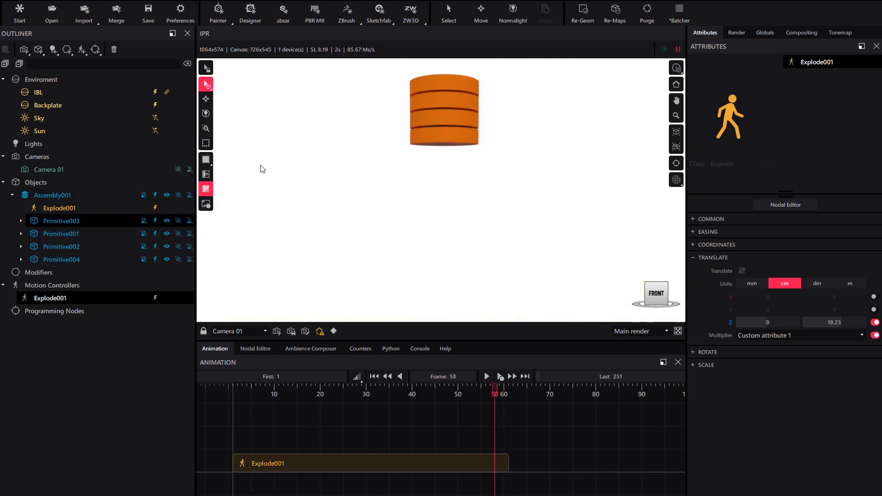
{"action": "left_click", "coordinate": [441, 138]}
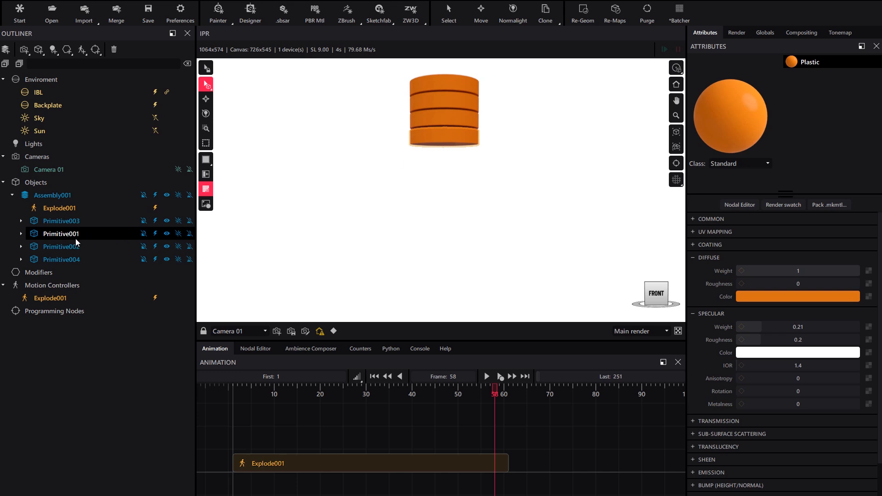
{"action": "left_click", "coordinate": [61, 235]}
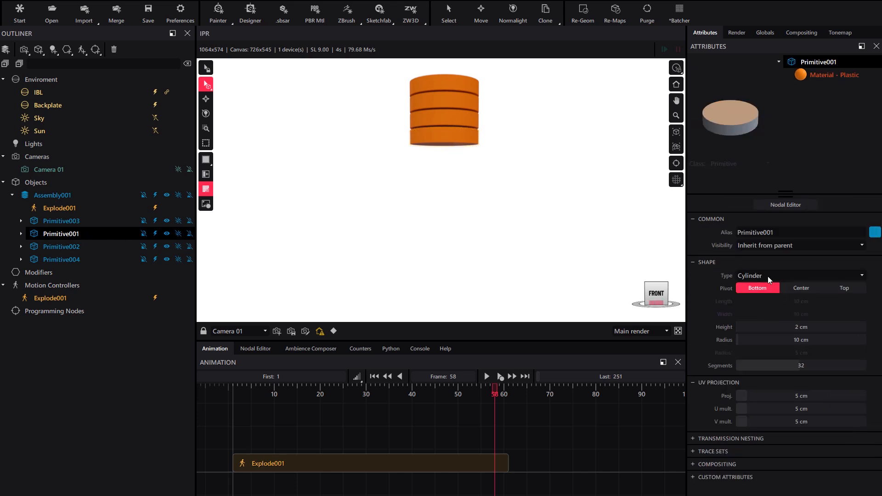
{"action": "left_click", "coordinate": [696, 262]}
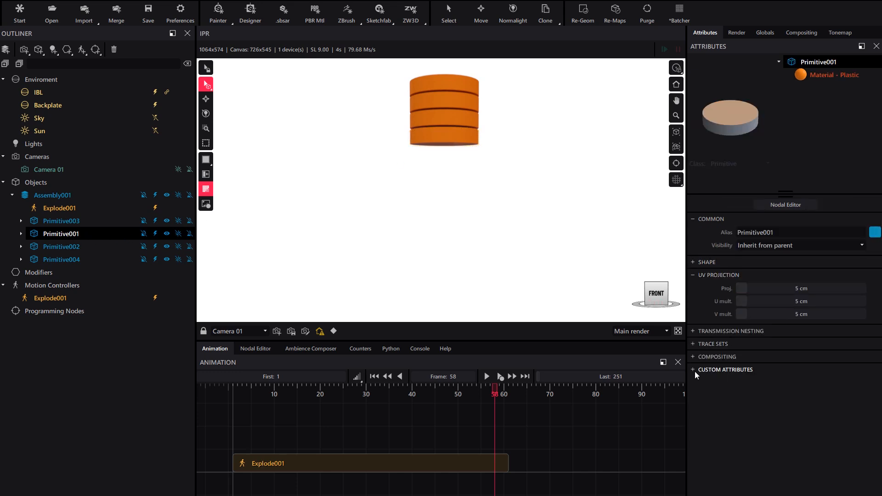
{"action": "left_click", "coordinate": [709, 369]}
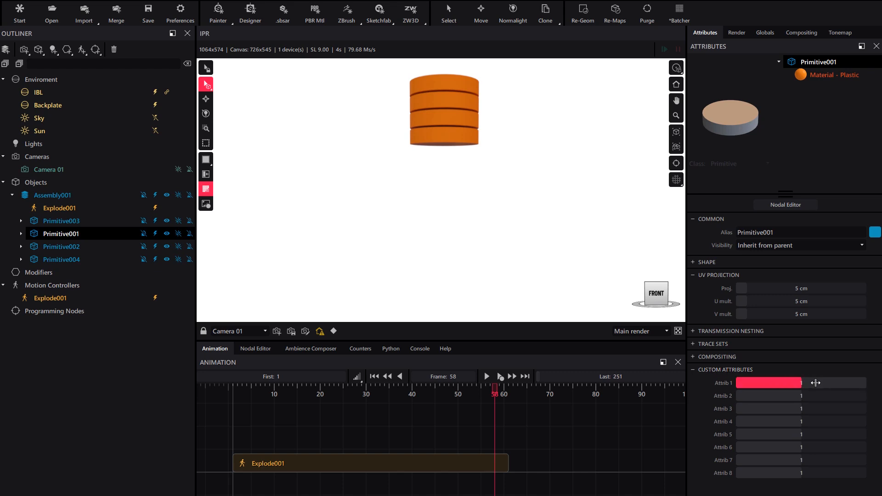
{"action": "scroll", "coordinate": [821, 383], "scroll_direction": "down", "scroll_amount": 5}
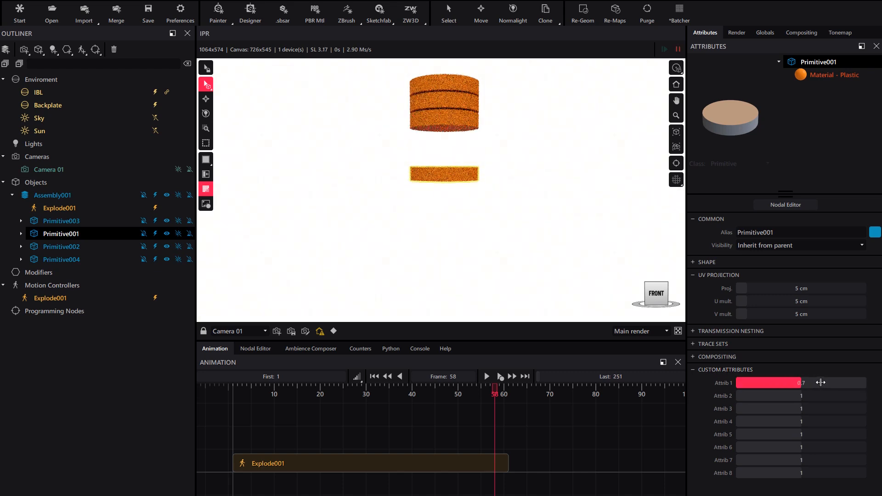
{"action": "scroll", "coordinate": [827, 381], "scroll_direction": "down", "scroll_amount": 3}
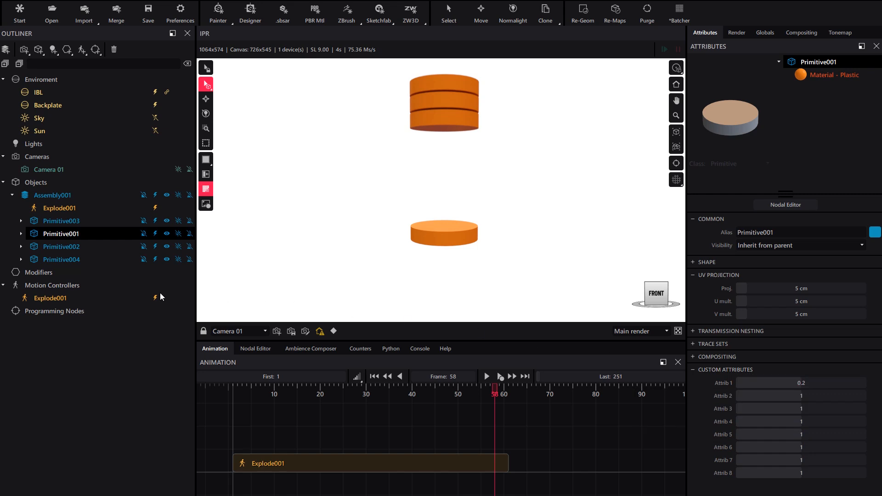
Set Primitive002's custom attribute Attrib 1 to 0.4
{"action": "left_click", "coordinate": [68, 248]}
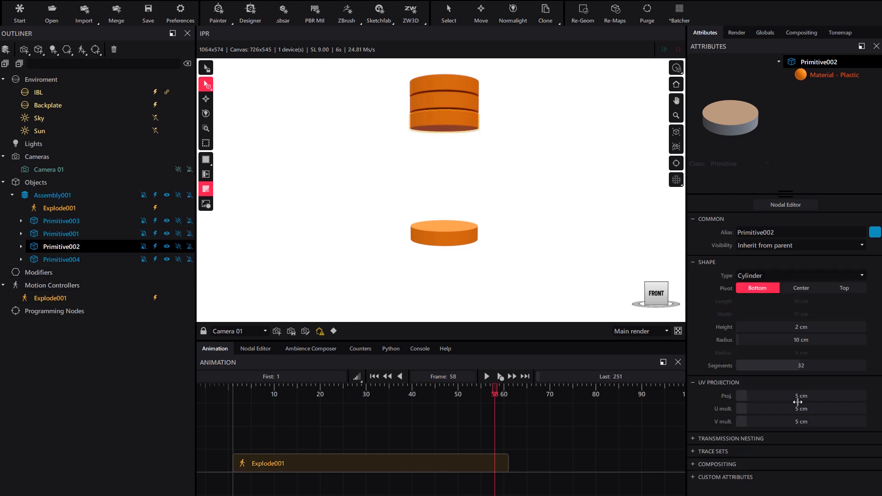
{"action": "left_click", "coordinate": [702, 261]}
{"action": "left_click", "coordinate": [724, 369]}
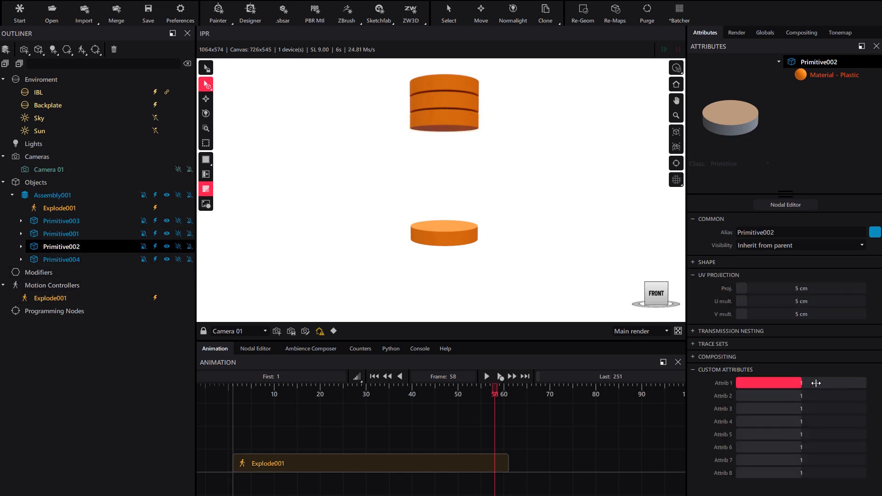
{"action": "scroll", "coordinate": [816, 382], "scroll_direction": "down", "scroll_amount": 6}
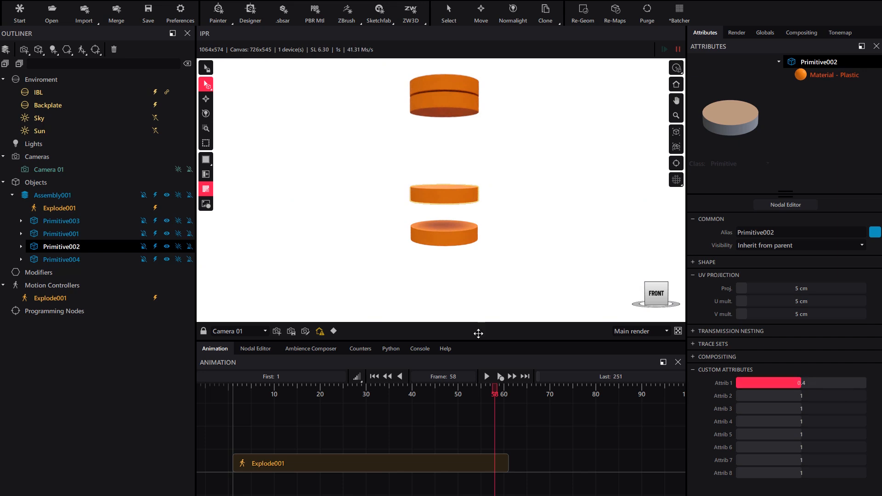
Set Primitive003's custom attribute Attrib 1 to 0.6
{"action": "left_click", "coordinate": [62, 221]}
{"action": "left_click", "coordinate": [720, 263]}
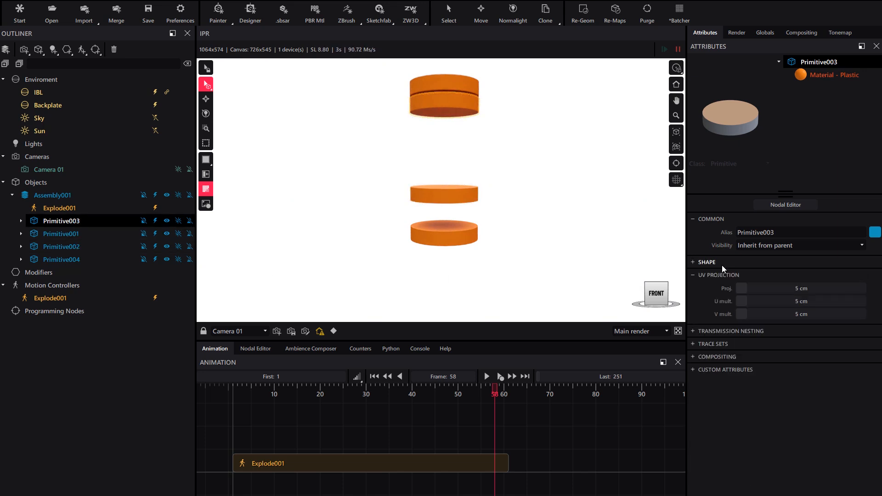
{"action": "left_click", "coordinate": [725, 370]}
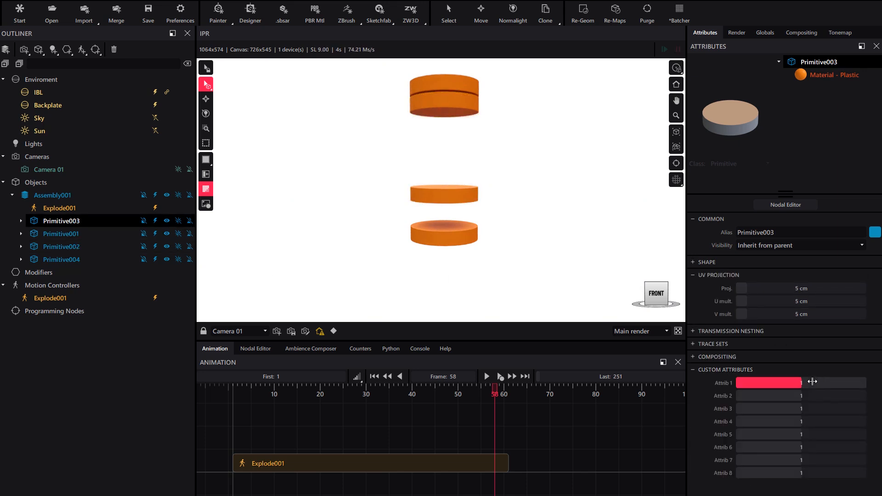
{"action": "scroll", "coordinate": [813, 382], "scroll_direction": "down", "scroll_amount": 3}
{"action": "scroll", "coordinate": [812, 382], "scroll_direction": "down", "scroll_amount": 1}
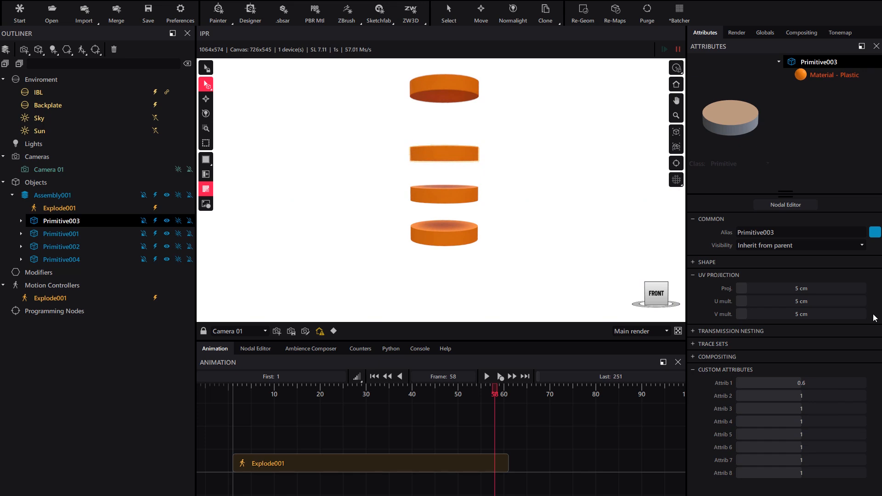
Set Primitive004's custom attribute Attrib 1 to 0.8
{"action": "left_click", "coordinate": [65, 259]}
{"action": "left_click", "coordinate": [707, 262]}
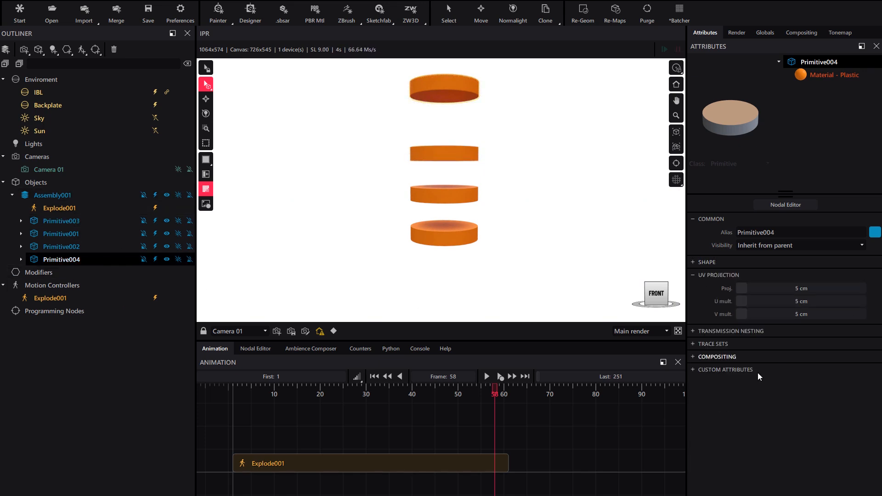
{"action": "left_click", "coordinate": [725, 370]}
{"action": "scroll", "coordinate": [780, 383], "scroll_direction": "down", "scroll_amount": 2}
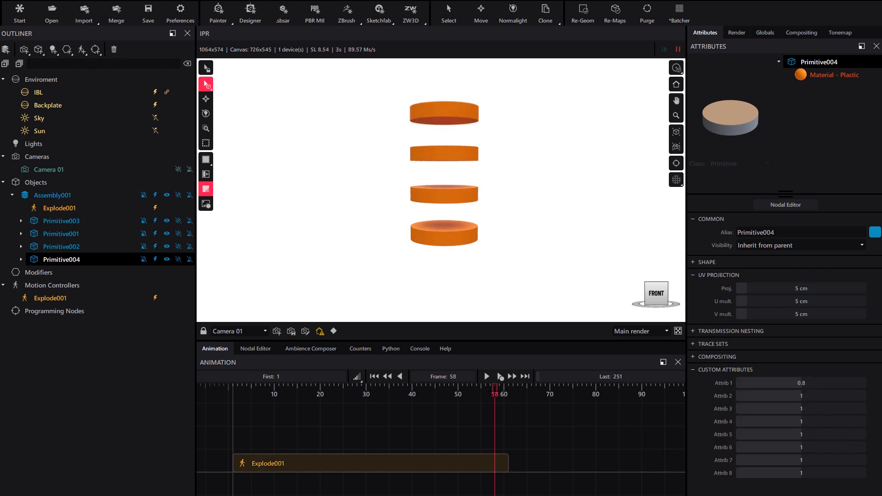
Adjust the Explode001 controller's Z translation to 27.25 cm, scrubbing the timeline to preview the explosion
{"action": "left_click_drag", "start_coordinate": [495, 390], "coordinate": [227, 445]}
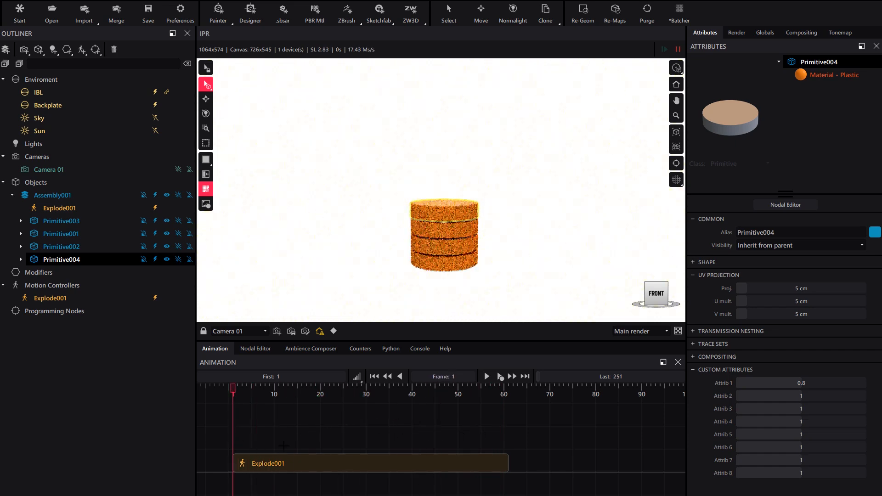
{"action": "left_click_drag", "start_coordinate": [283, 445], "coordinate": [499, 434]}
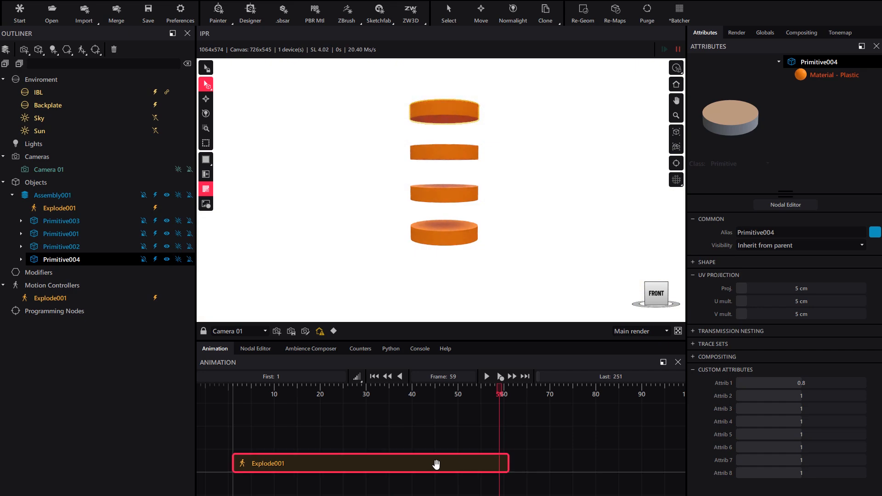
{"action": "left_click", "coordinate": [436, 464]}
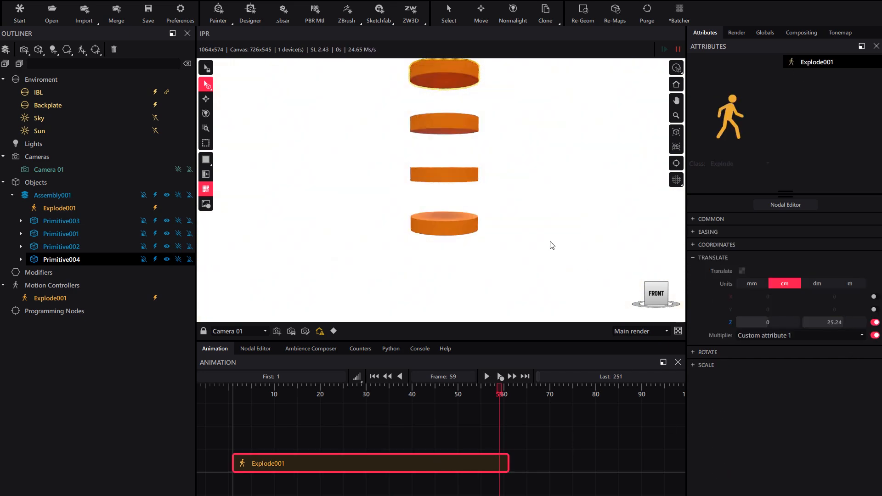
{"action": "scroll", "coordinate": [546, 246], "scroll_direction": "down", "scroll_amount": 3}
{"action": "left_click_drag", "start_coordinate": [827, 322], "coordinate": [839, 322]}
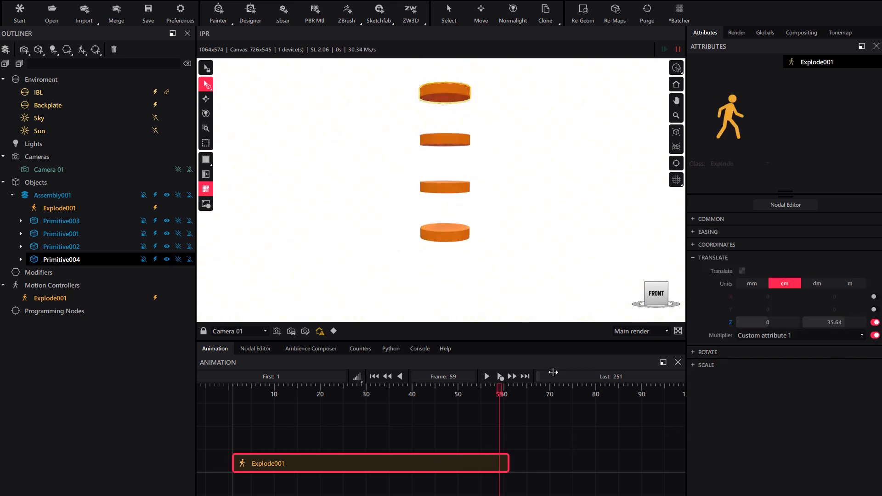
{"action": "mouse_move", "coordinate": [449, 399]}
{"action": "left_mouse_down"}
{"action": "mouse_move", "coordinate": [238, 400]}
{"action": "mouse_move", "coordinate": [467, 400]}
{"action": "mouse_move", "coordinate": [233, 401]}
{"action": "mouse_move", "coordinate": [440, 400]}
{"action": "left_mouse_up"}
{"action": "left_click_drag", "start_coordinate": [829, 322], "coordinate": [813, 322]}
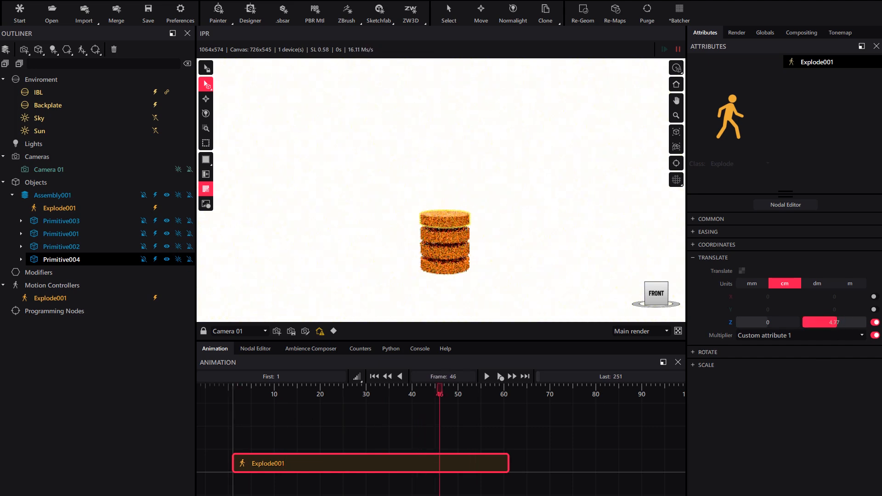
{"action": "mouse_move", "coordinate": [440, 398]}
{"action": "left_mouse_down"}
{"action": "mouse_move", "coordinate": [255, 399]}
{"action": "mouse_move", "coordinate": [495, 398]}
{"action": "mouse_move", "coordinate": [435, 398]}
{"action": "left_mouse_up"}
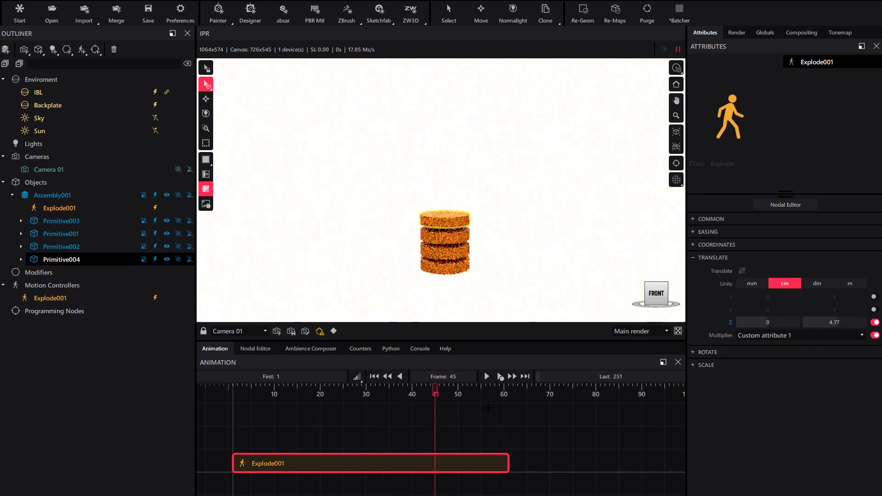
{"action": "left_click_drag", "start_coordinate": [834, 322], "coordinate": [845, 323]}
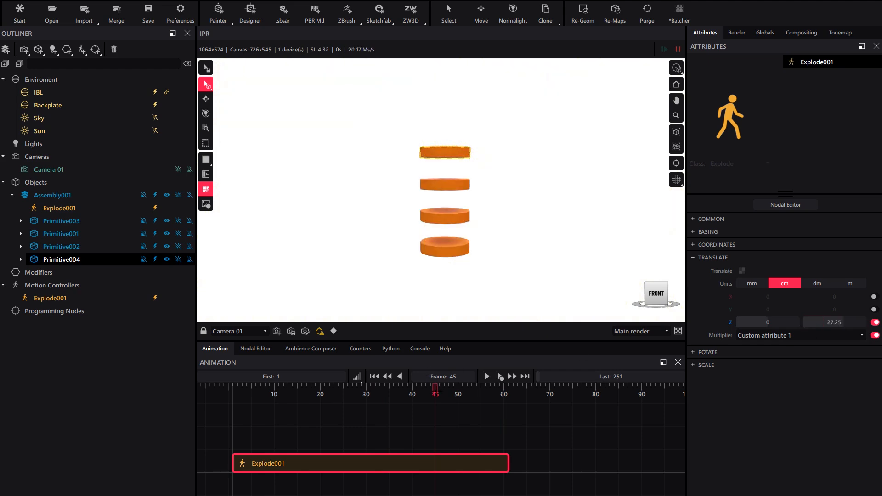
{"action": "left_click_drag", "start_coordinate": [439, 396], "coordinate": [472, 395]}
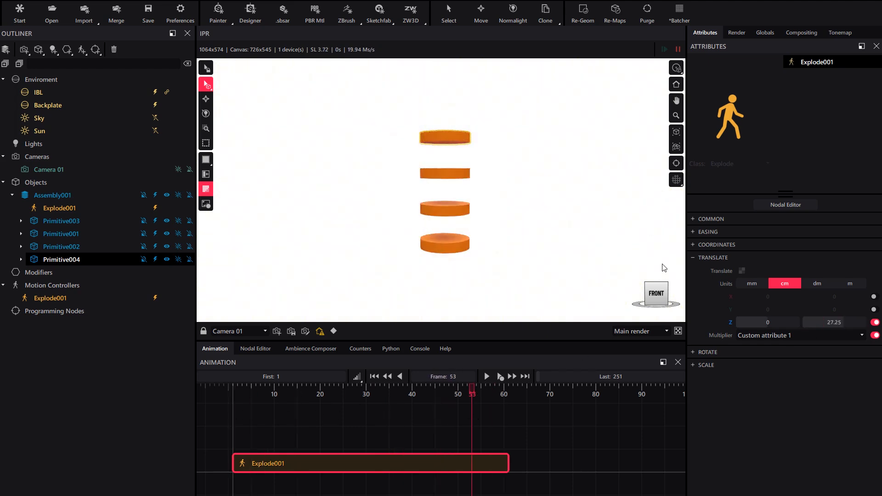
Open the controller's Easing settings and enable Ping-pong
{"action": "left_click", "coordinate": [708, 232]}
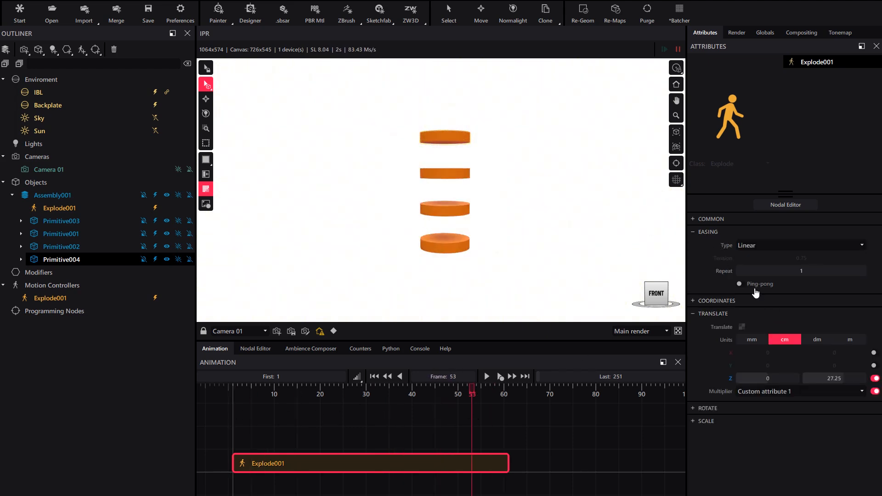
{"action": "left_click_drag", "start_coordinate": [469, 395], "coordinate": [274, 395]}
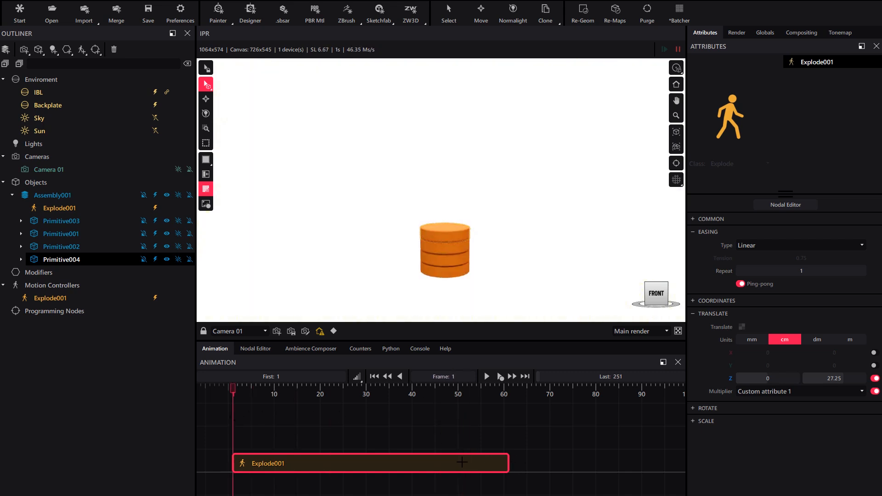
Shorten the Explode001 clip to end near frame 30 and set the last frame to 30
{"action": "left_click_drag", "start_coordinate": [462, 462], "coordinate": [363, 465]}
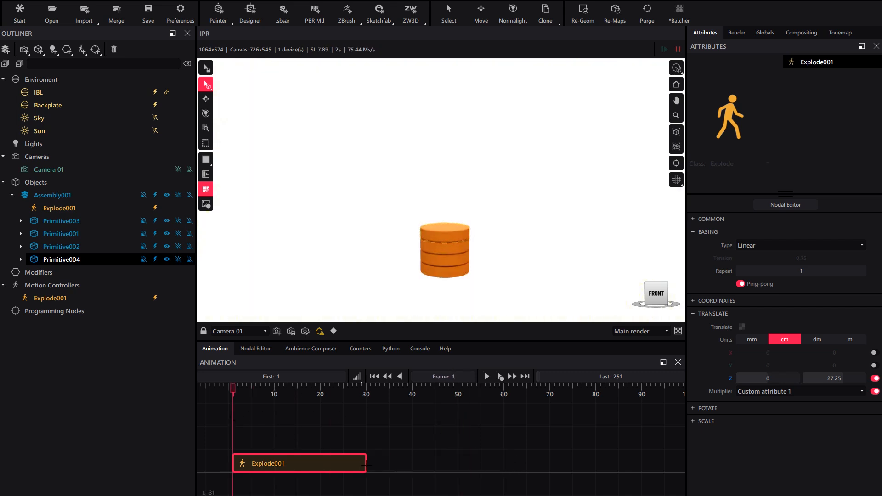
{"action": "left_click", "coordinate": [606, 375]}
{"action": "type", "text": "30"}
{"action": "key", "text": "Return"}
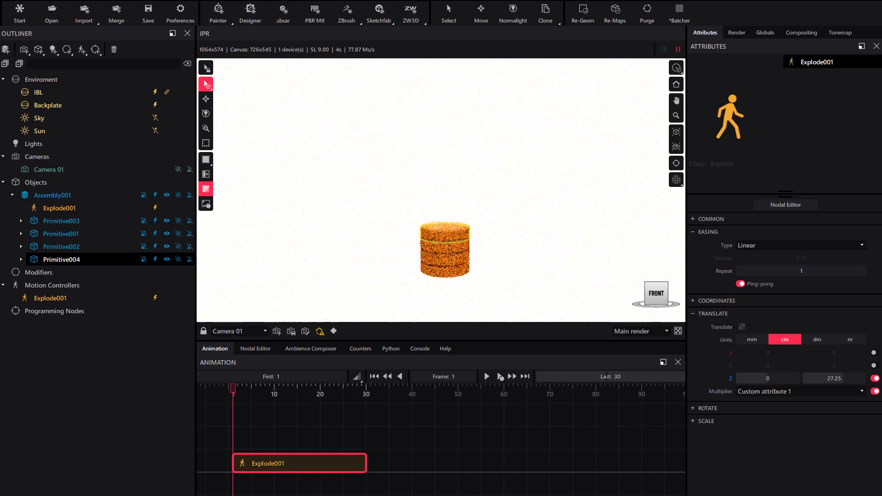
Preview the animation and try the Ease in easing type
{"action": "left_click", "coordinate": [486, 377]}
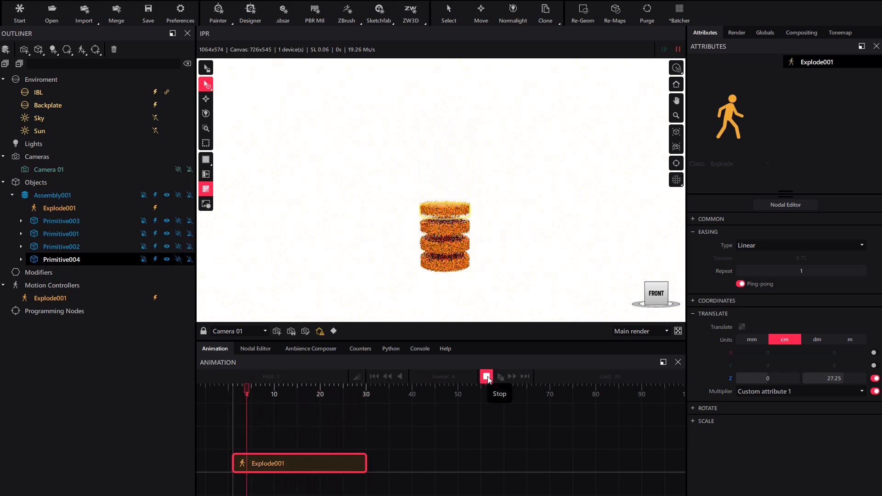
{"action": "left_click", "coordinate": [486, 377]}
{"action": "left_click", "coordinate": [771, 244]}
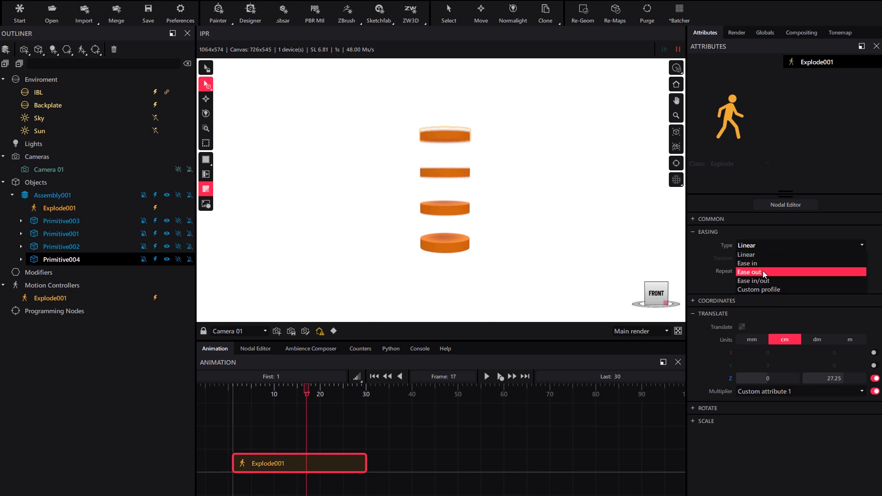
{"action": "left_click", "coordinate": [762, 263]}
{"action": "left_click", "coordinate": [487, 378]}
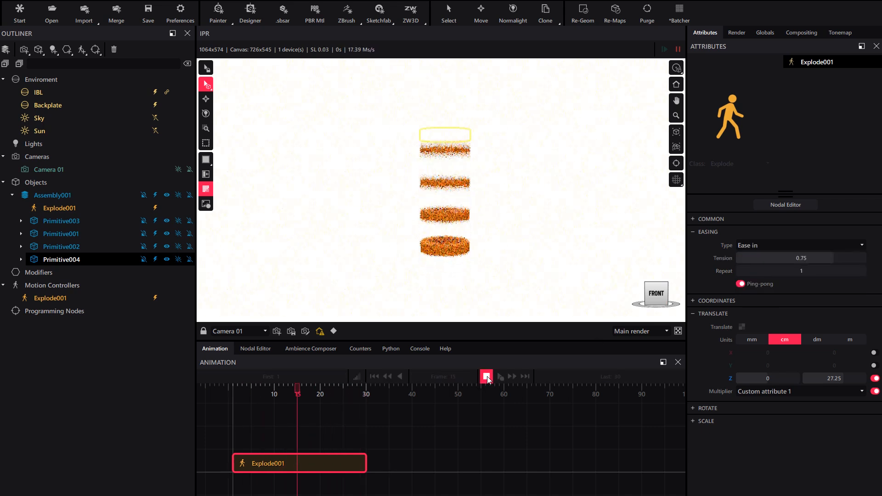
Switch the easing type to Ease out and stop playback
{"action": "left_click", "coordinate": [764, 248]}
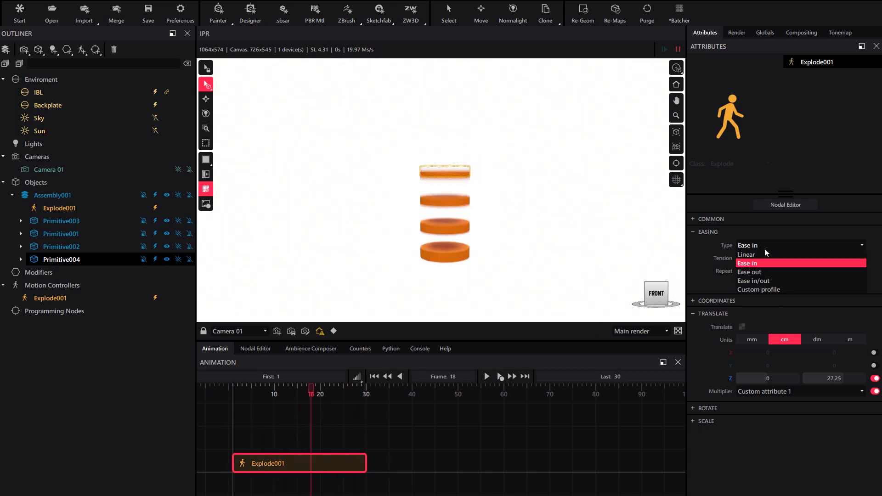
{"action": "left_click", "coordinate": [762, 274]}
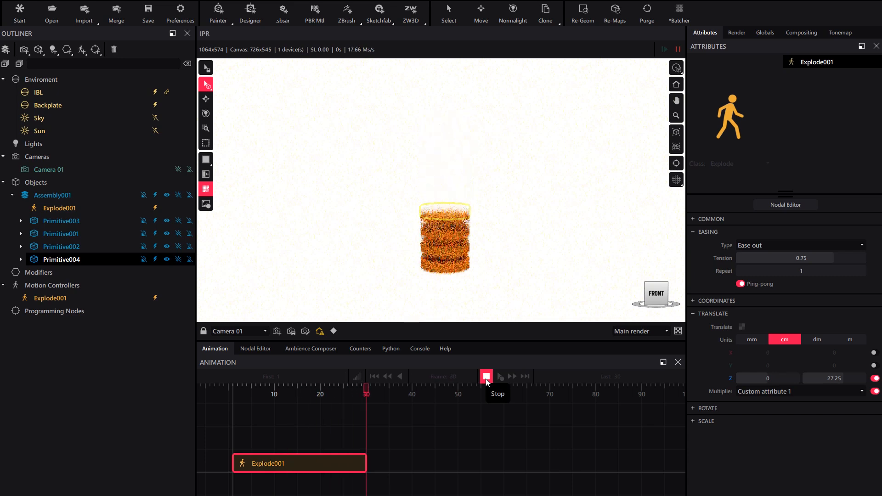
{"action": "left_click", "coordinate": [486, 377]}
Enable the controller's Y rotation at about 337 degrees, scrubbing the timeline to preview
{"action": "left_click_drag", "start_coordinate": [249, 408], "coordinate": [320, 407]}
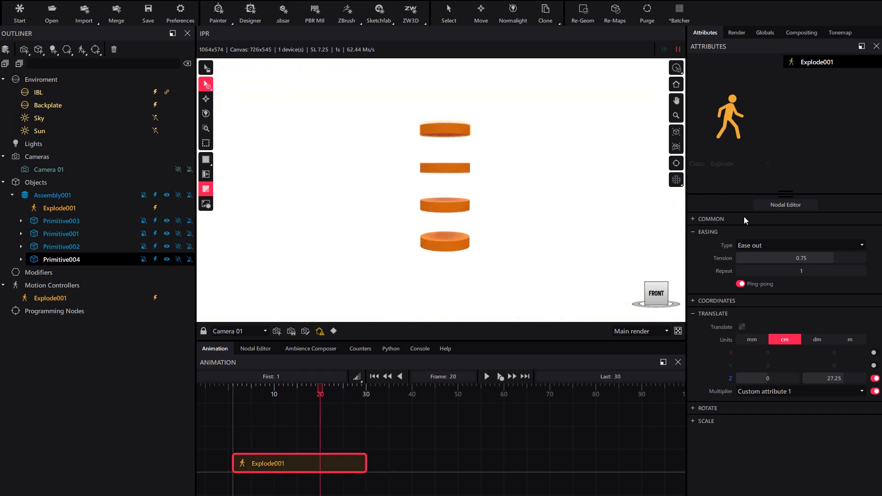
{"action": "left_click", "coordinate": [726, 408]}
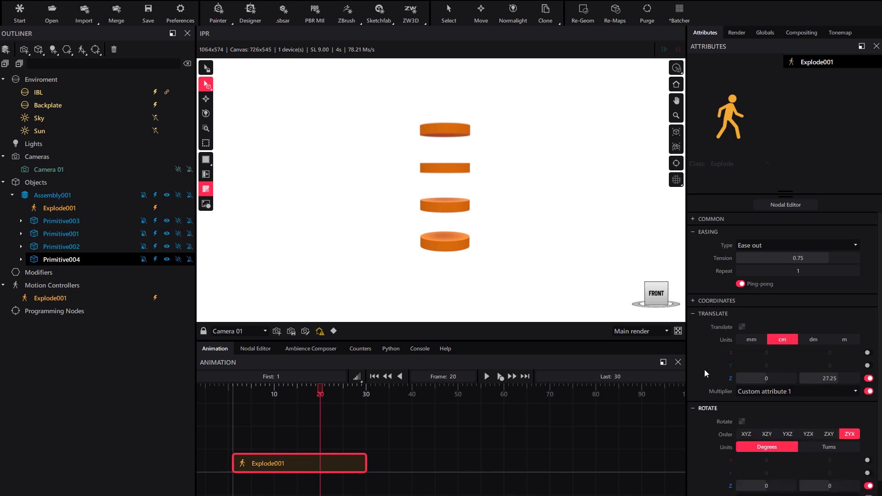
{"action": "scroll", "coordinate": [704, 369], "scroll_direction": "down", "scroll_amount": 1}
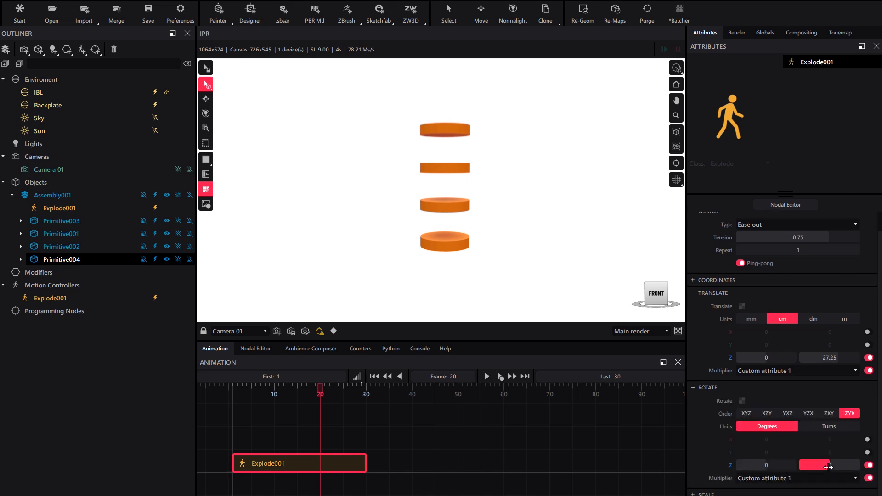
{"action": "left_click", "coordinate": [845, 456]}
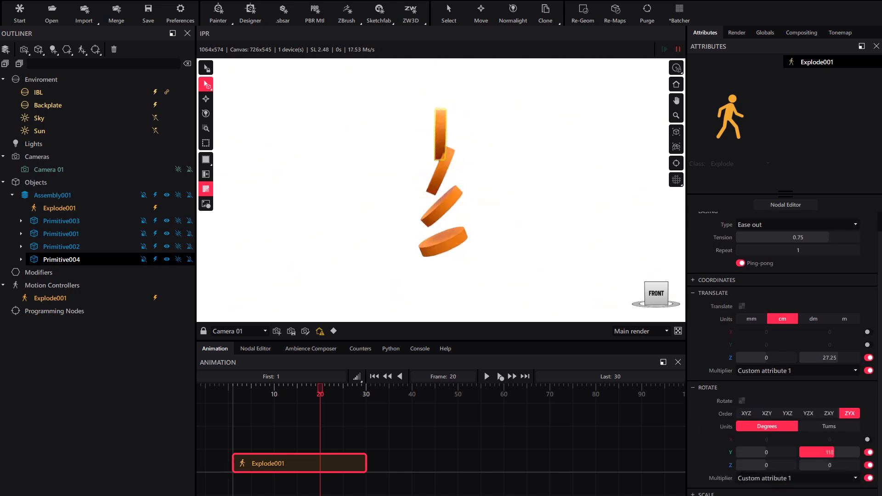
{"action": "mouse_move", "coordinate": [317, 416]}
{"action": "left_mouse_down"}
{"action": "mouse_move", "coordinate": [233, 416]}
{"action": "mouse_move", "coordinate": [324, 417]}
{"action": "left_mouse_up"}
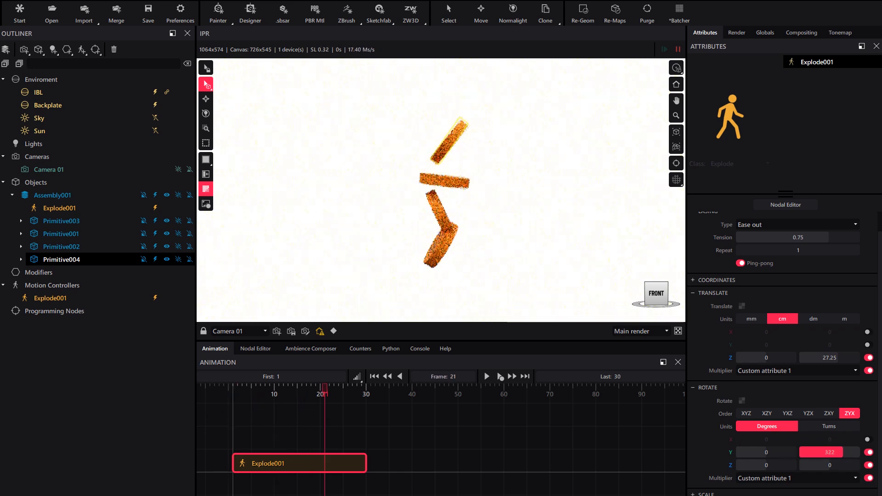
{"action": "left_click_drag", "start_coordinate": [842, 452], "coordinate": [843, 453]}
{"action": "left_click_drag", "start_coordinate": [326, 398], "coordinate": [232, 391]}
Readjust the controller's Z translation distance while scrubbing, then collapse the Translate section
{"action": "left_click_drag", "start_coordinate": [844, 358], "coordinate": [844, 358]}
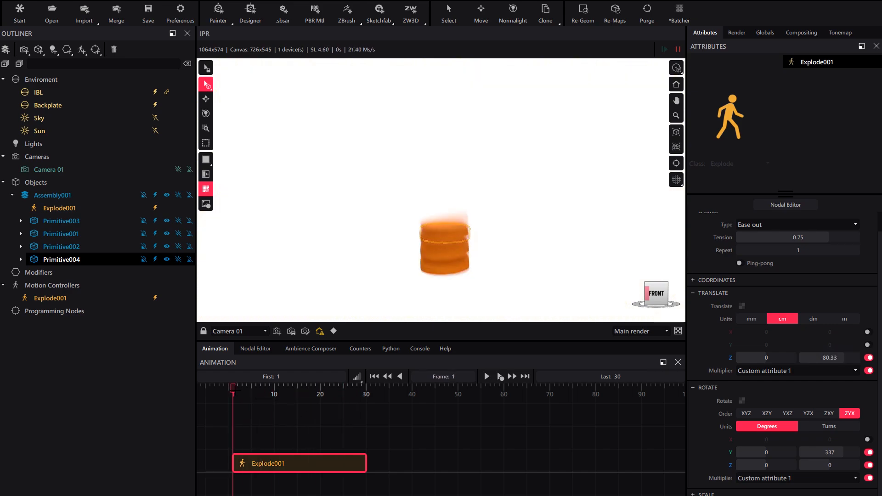
{"action": "left_click_drag", "start_coordinate": [233, 390], "coordinate": [356, 391]}
{"action": "left_click_drag", "start_coordinate": [845, 358], "coordinate": [841, 358]}
{"action": "left_click_drag", "start_coordinate": [356, 390], "coordinate": [375, 422]}
{"action": "left_click", "coordinate": [713, 293]}
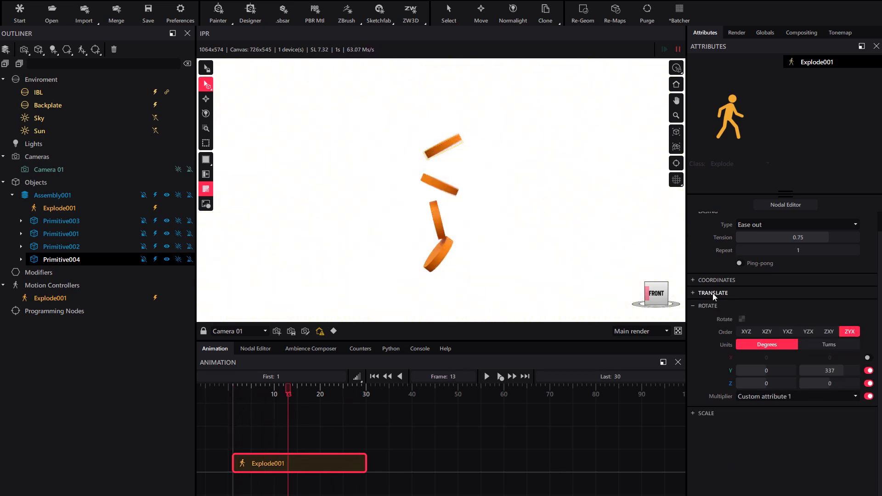
Set the rotation multiplier to Custom attribute 2 and scrub the timeline to preview
{"action": "left_click", "coordinate": [758, 417]}
{"action": "left_click", "coordinate": [771, 437]}
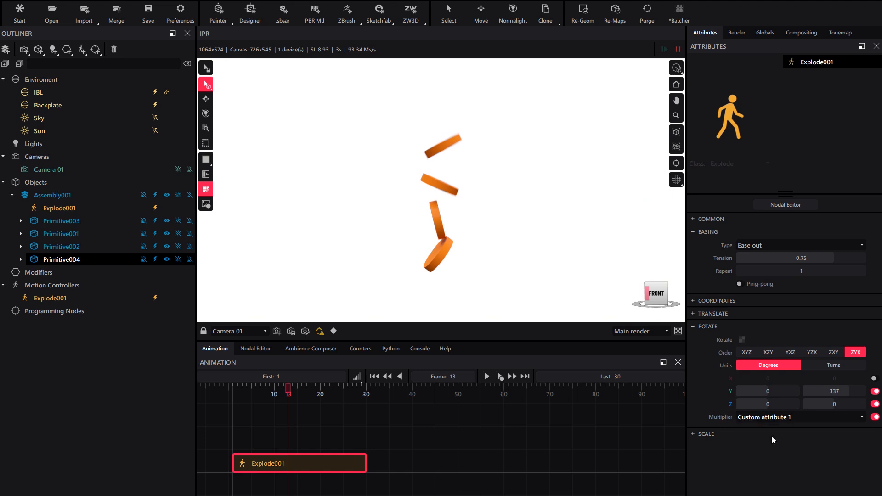
{"action": "left_click_drag", "start_coordinate": [278, 387], "coordinate": [215, 421]}
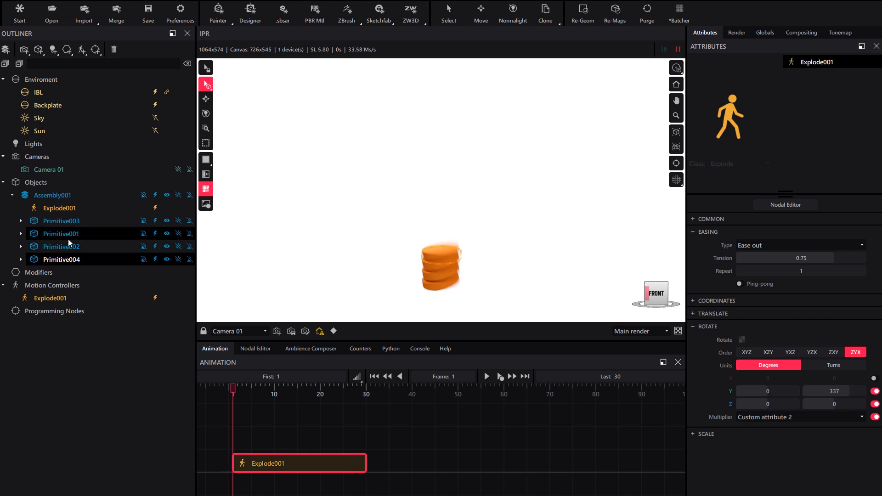
{"action": "left_click_drag", "start_coordinate": [262, 394], "coordinate": [311, 391]}
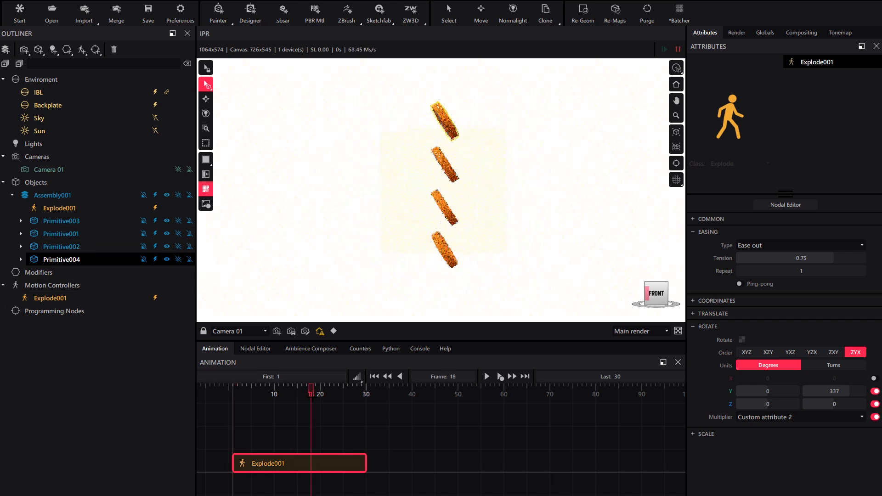
Set Primitive001's custom attribute Attrib 2 to 0.7 and add an Explode motion controller
{"action": "left_click", "coordinate": [70, 235]}
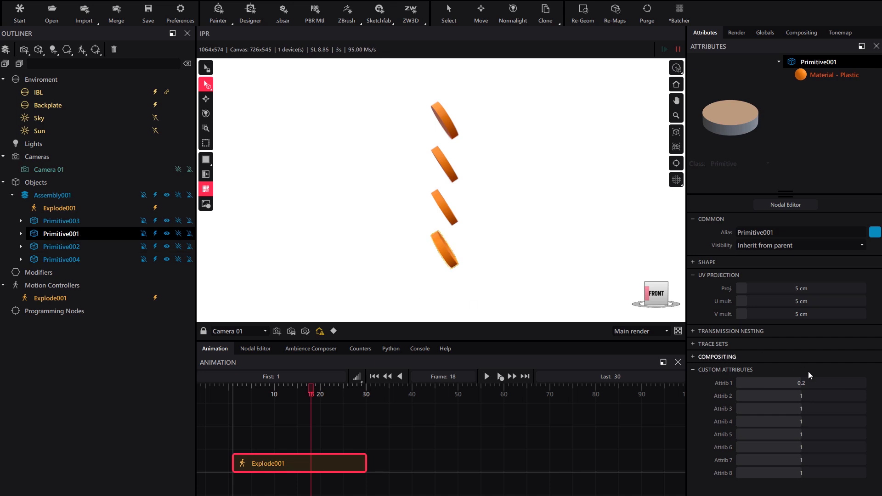
{"action": "left_click_drag", "start_coordinate": [800, 395], "coordinate": [794, 395]}
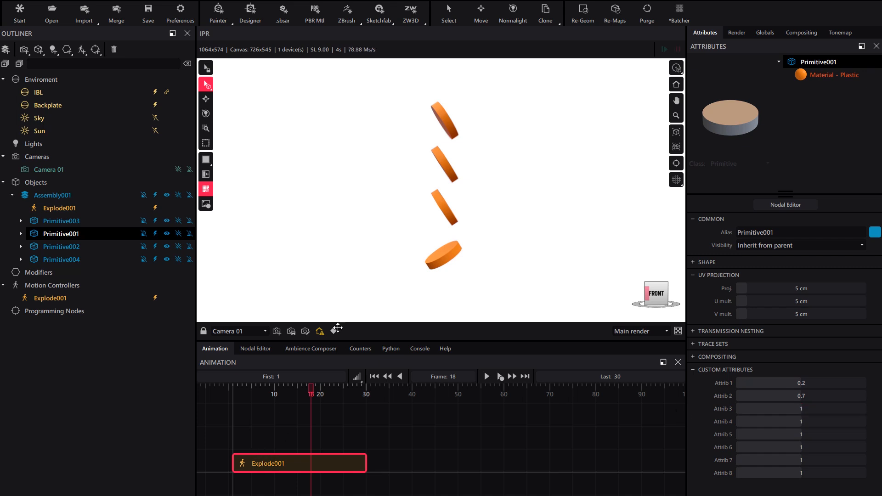
{"action": "left_click", "coordinate": [82, 50]}
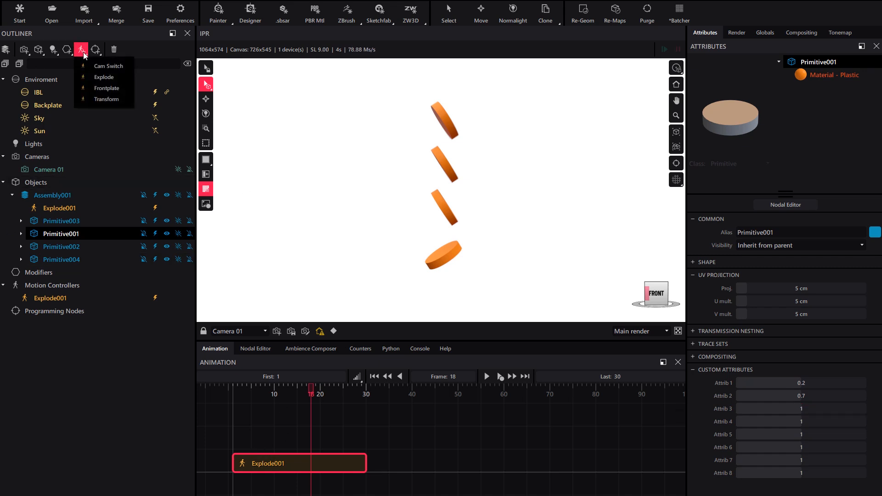
{"action": "left_click", "coordinate": [108, 78]}
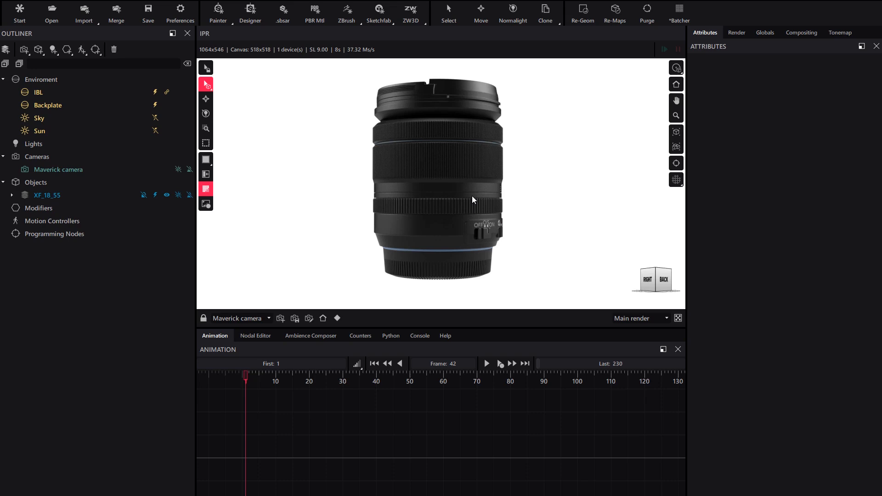
Scrub through the rendered lens animation in the video player
{"action": "mouse_move", "coordinate": [472, 195]}
{"action": "left_mouse_down", "text": "alt"}
{"action": "mouse_move", "coordinate": [402, 196]}
{"action": "mouse_move", "coordinate": [461, 195]}
{"action": "left_mouse_up", "text": "alt"}
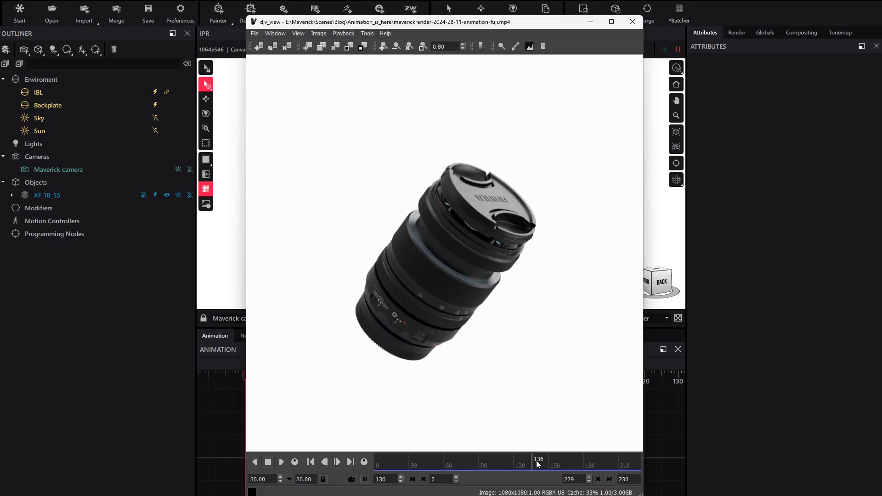
{"action": "left_click_drag", "start_coordinate": [536, 460], "coordinate": [569, 460]}
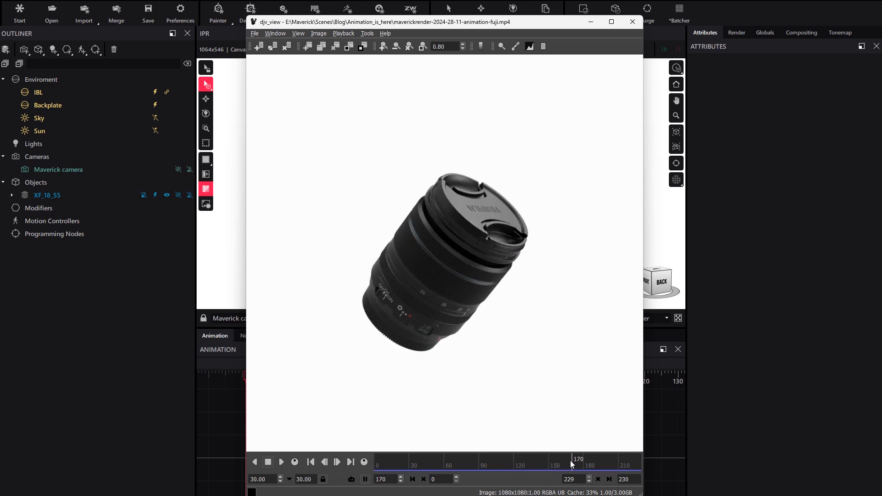
Expand the lens assembly hierarchy and toggle visibility of the Up parts 01–04 to inspect them
{"action": "left_click", "coordinate": [591, 21]}
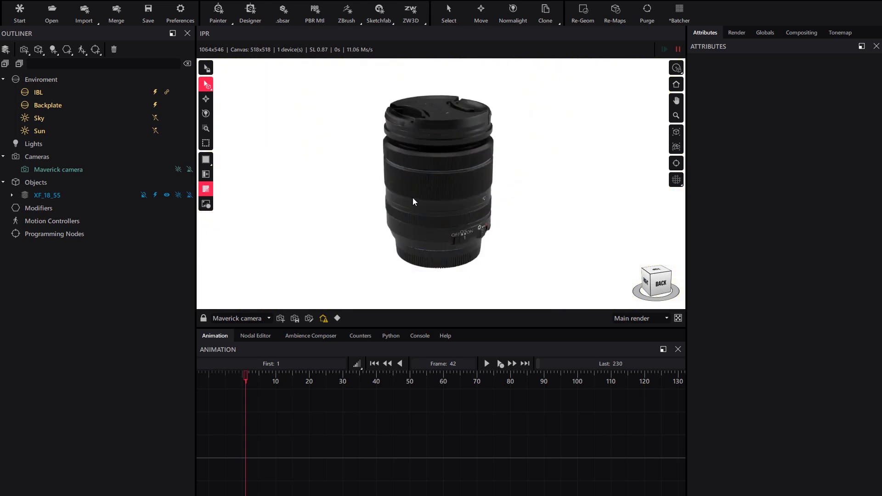
{"action": "left_click", "coordinate": [12, 196]}
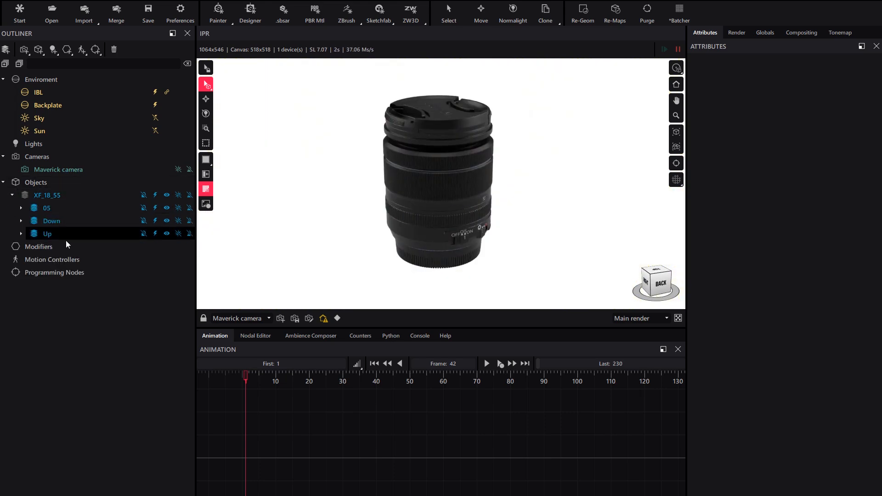
{"action": "left_click", "coordinate": [21, 220]}
{"action": "left_click", "coordinate": [21, 285]}
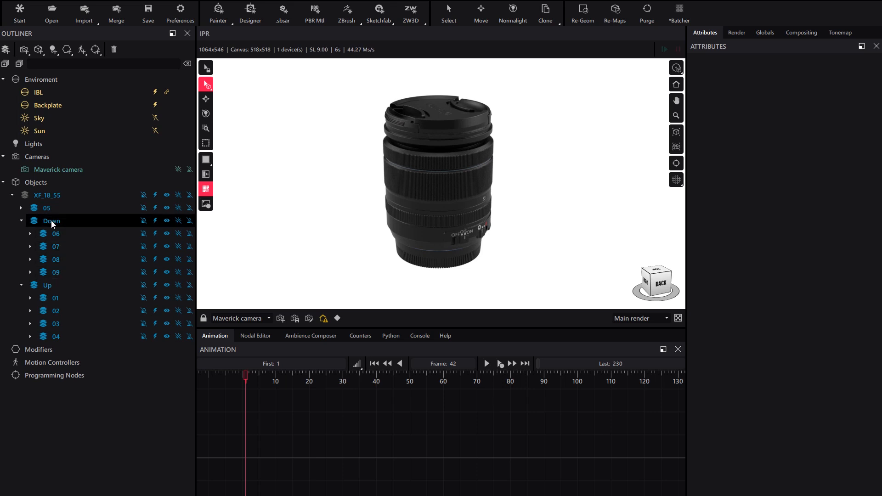
{"action": "left_click", "coordinate": [155, 336]}
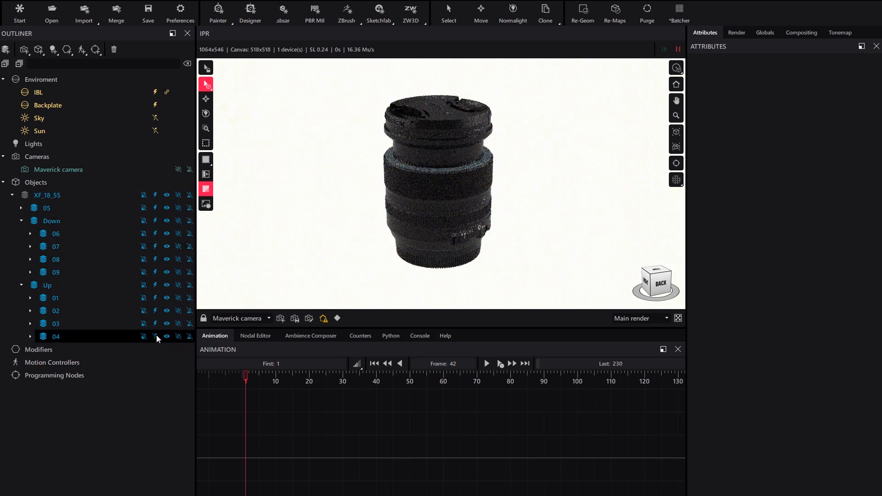
{"action": "left_click", "coordinate": [156, 298]}
{"action": "left_click", "coordinate": [156, 311]}
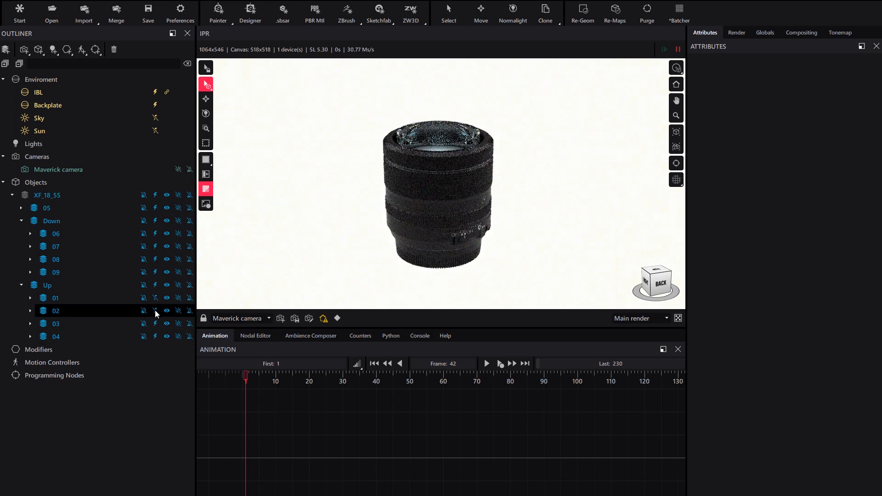
{"action": "left_click", "coordinate": [156, 324]}
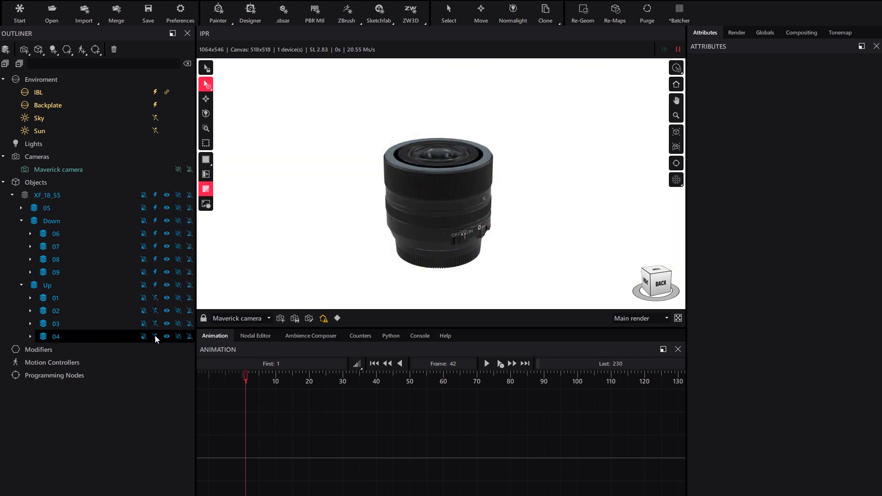
{"action": "left_click", "coordinate": [155, 335]}
{"action": "left_click", "coordinate": [155, 335]}
{"action": "left_click", "coordinate": [155, 323]}
{"action": "left_click", "coordinate": [155, 310]}
{"action": "left_click", "coordinate": [155, 298]}
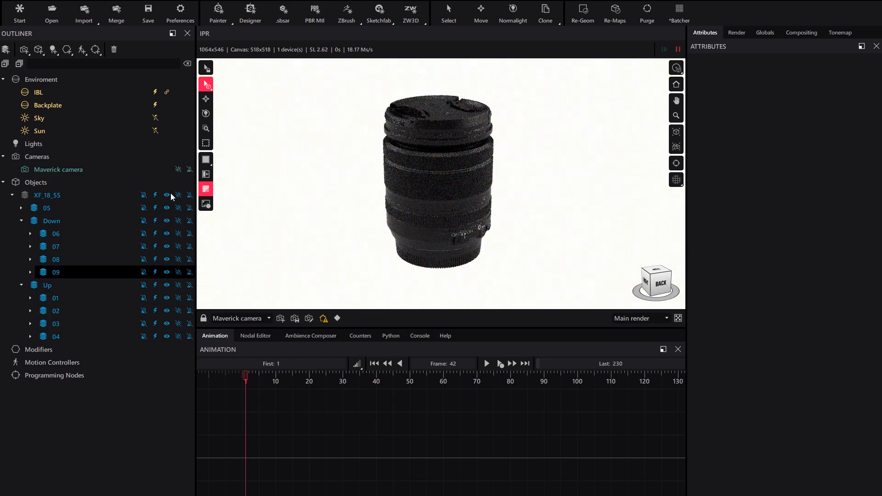
Toggle visibility of the Down parts 06–09 to inspect each piece
{"action": "left_click", "coordinate": [155, 233]}
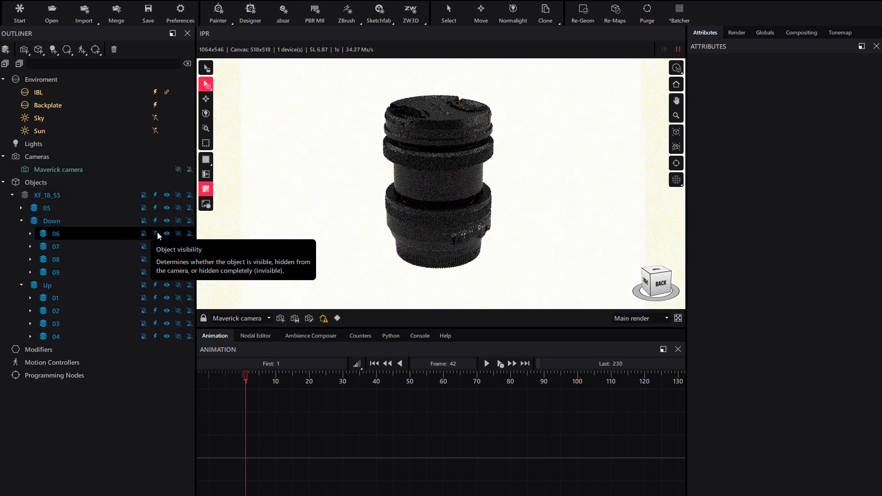
{"action": "left_click", "coordinate": [156, 247]}
{"action": "left_click", "coordinate": [156, 259]}
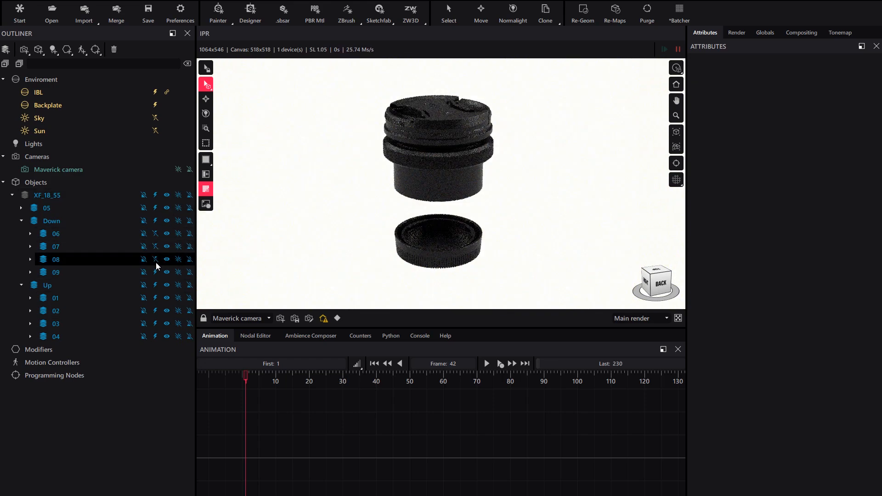
{"action": "left_click", "coordinate": [156, 273]}
{"action": "left_click", "coordinate": [156, 259]}
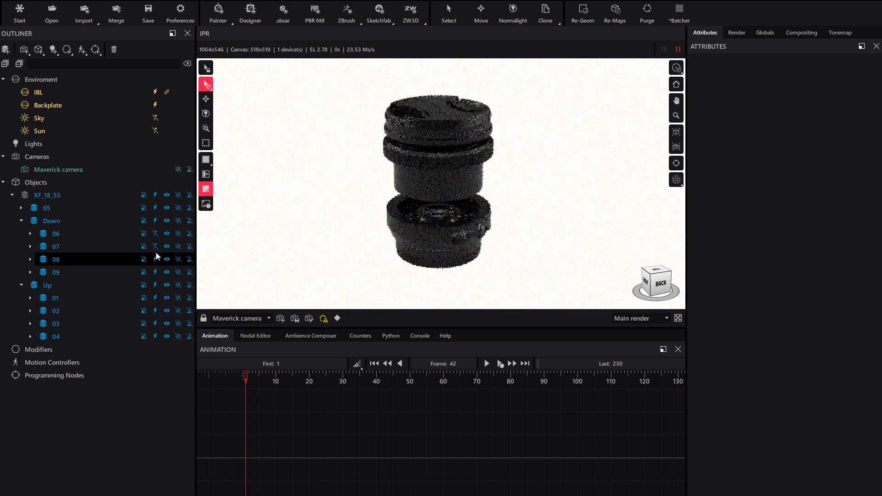
{"action": "left_click", "coordinate": [156, 246]}
{"action": "left_click", "coordinate": [155, 233]}
Add an Explode motion controller and attach it to the Up group
{"action": "left_click", "coordinate": [84, 284]}
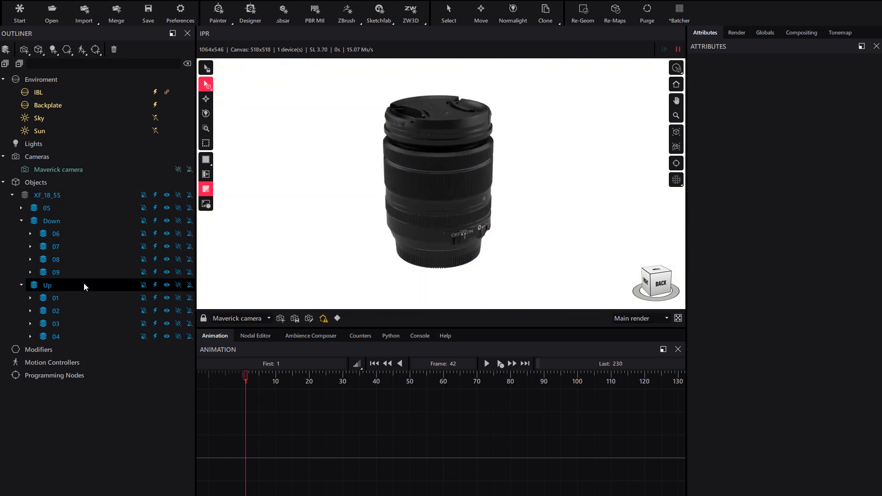
{"action": "left_click", "coordinate": [125, 272]}
{"action": "left_click", "coordinate": [85, 52]}
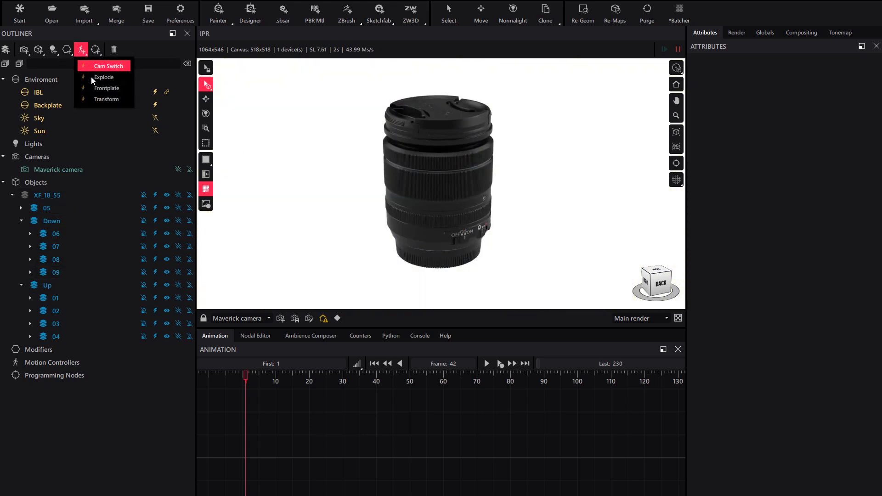
{"action": "left_click", "coordinate": [106, 79]}
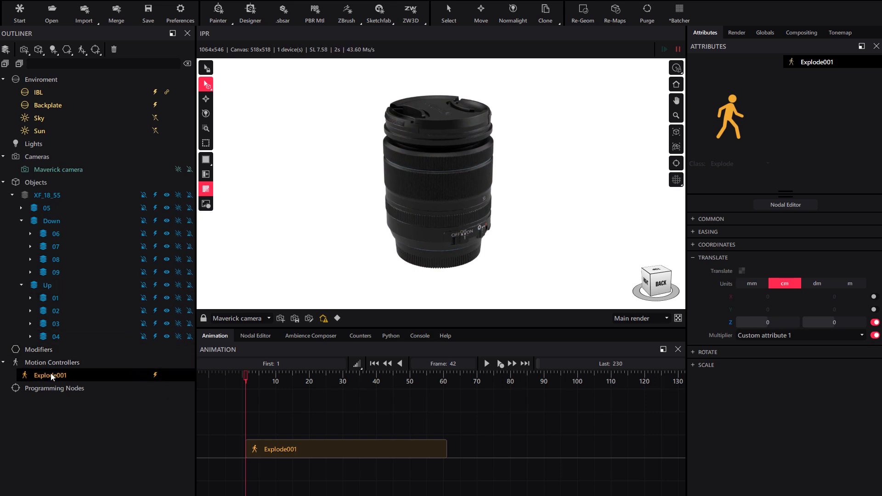
{"action": "left_click_drag", "start_coordinate": [51, 376], "coordinate": [56, 285]}
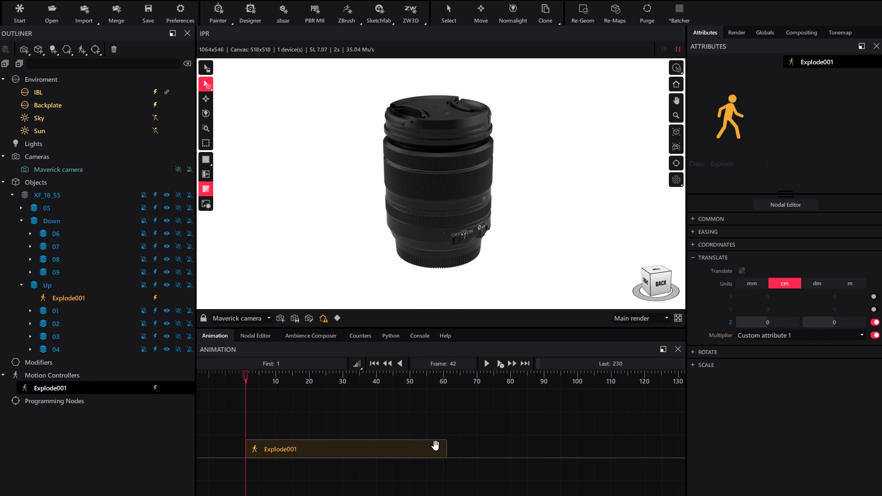
Shorten the Explode001 clip on the timeline and scrub to preview it
{"action": "left_click_drag", "start_coordinate": [444, 446], "coordinate": [340, 456]}
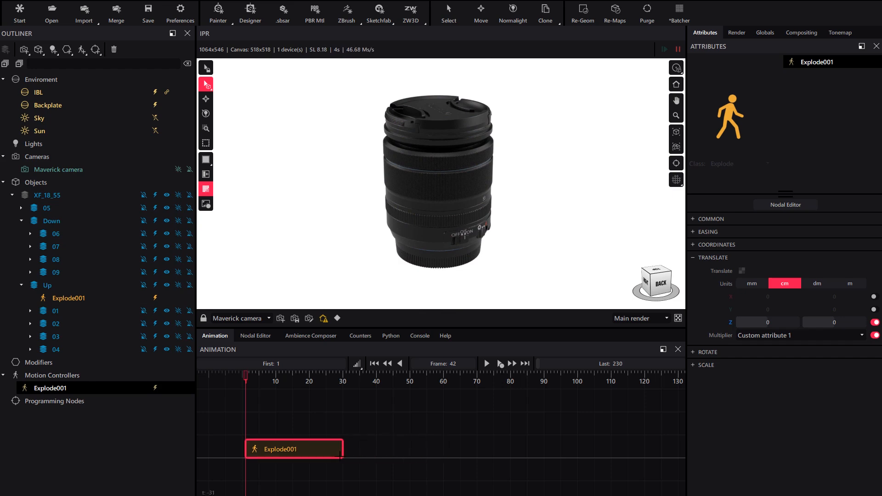
{"action": "scroll", "coordinate": [271, 423], "scroll_direction": "up", "scroll_amount": 3}
{"action": "middle_click_drag", "start_coordinate": [271, 423], "coordinate": [317, 415]}
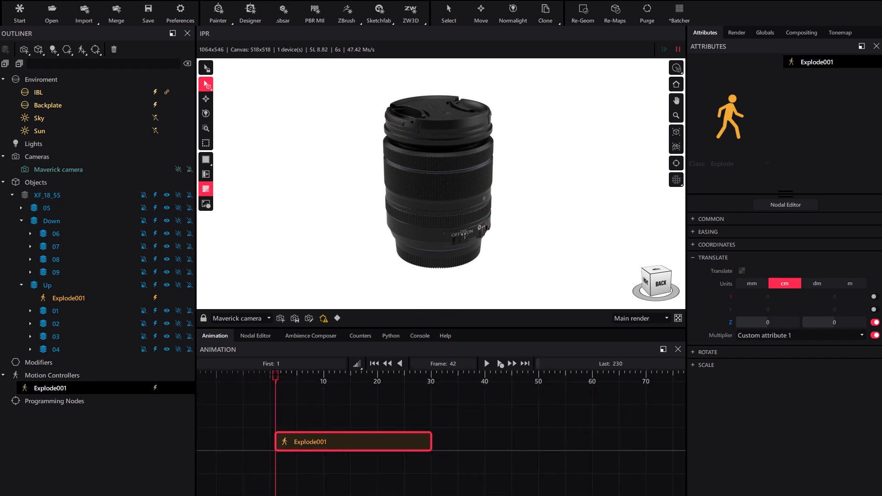
{"action": "left_click_drag", "start_coordinate": [275, 377], "coordinate": [426, 376]}
Set the controller's Z translation to 8.79 cm while scrubbing the timeline
{"action": "scroll", "coordinate": [454, 208], "scroll_direction": "down", "scroll_amount": 3}
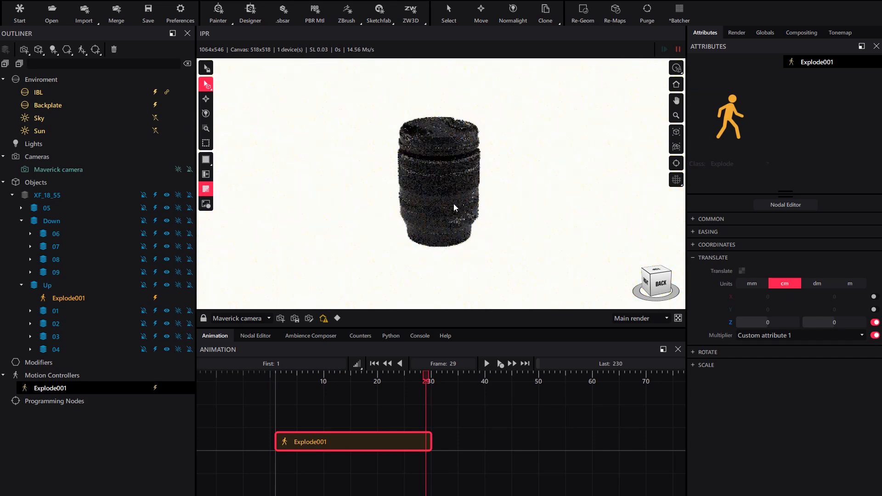
{"action": "scroll", "coordinate": [461, 228], "scroll_direction": "down", "scroll_amount": 2}
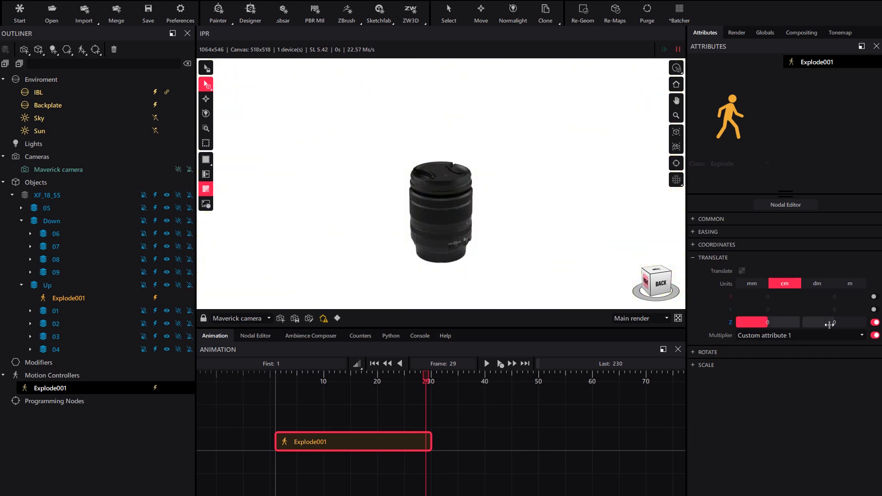
{"action": "mouse_move", "coordinate": [829, 325]}
{"action": "left_mouse_down"}
{"action": "mouse_move", "coordinate": [840, 325]}
{"action": "mouse_move", "coordinate": [834, 322]}
{"action": "left_mouse_up"}
{"action": "left_click_drag", "start_coordinate": [426, 380], "coordinate": [431, 417]}
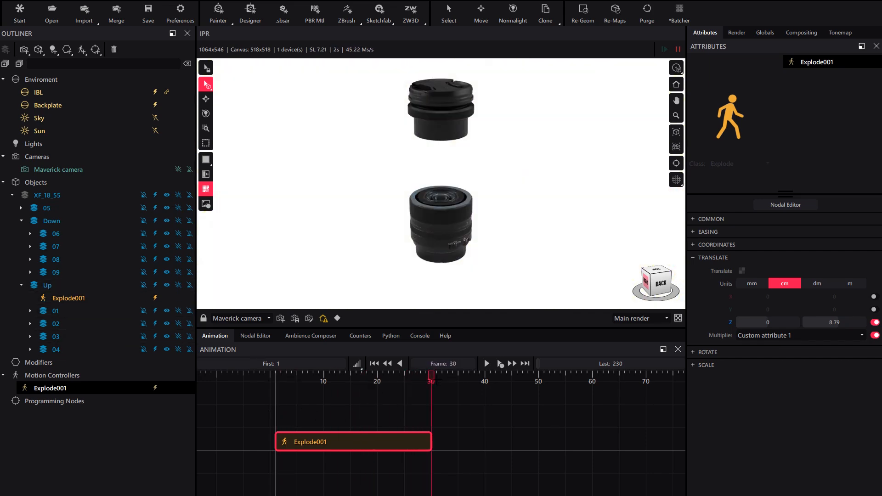
{"action": "left_click_drag", "start_coordinate": [431, 381], "coordinate": [415, 404]}
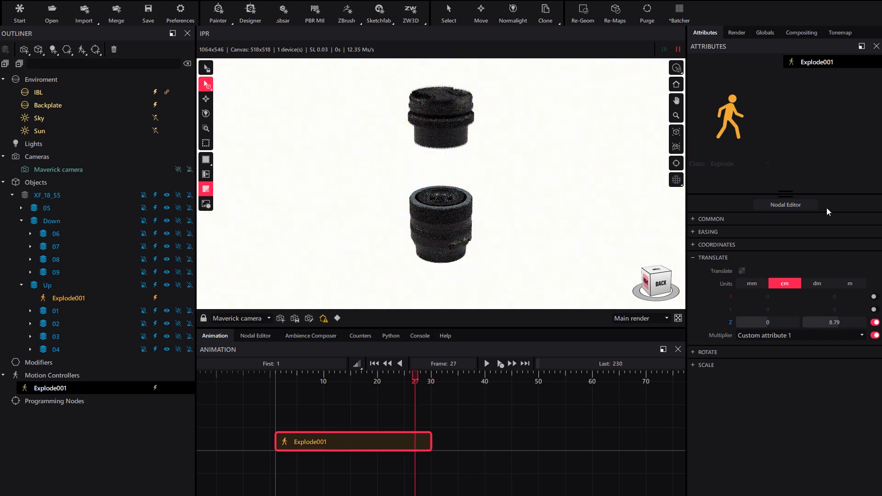
Enable Affect assembly children in the controller's Common settings
{"action": "left_click", "coordinate": [708, 218]}
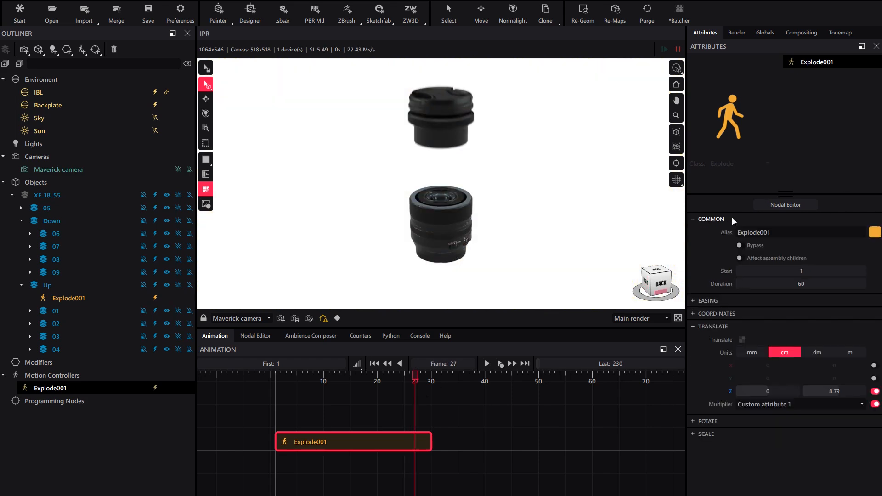
{"action": "left_click", "coordinate": [772, 260]}
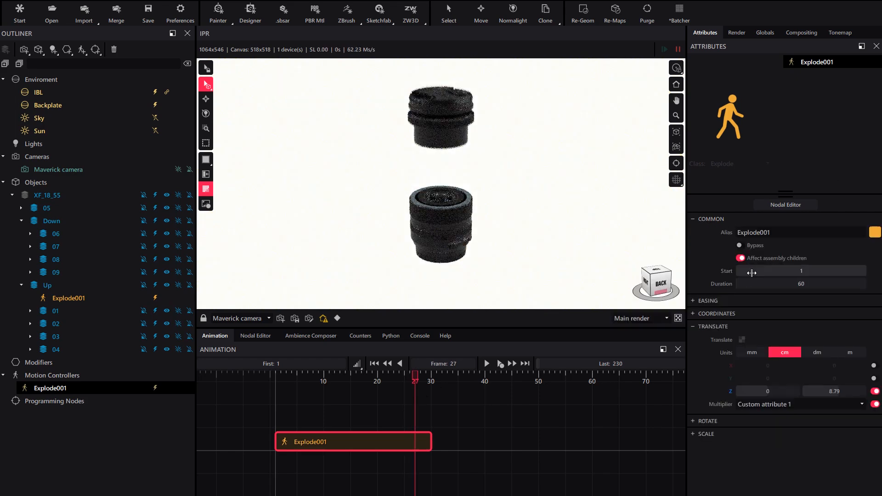
{"action": "left_click", "coordinate": [710, 219]}
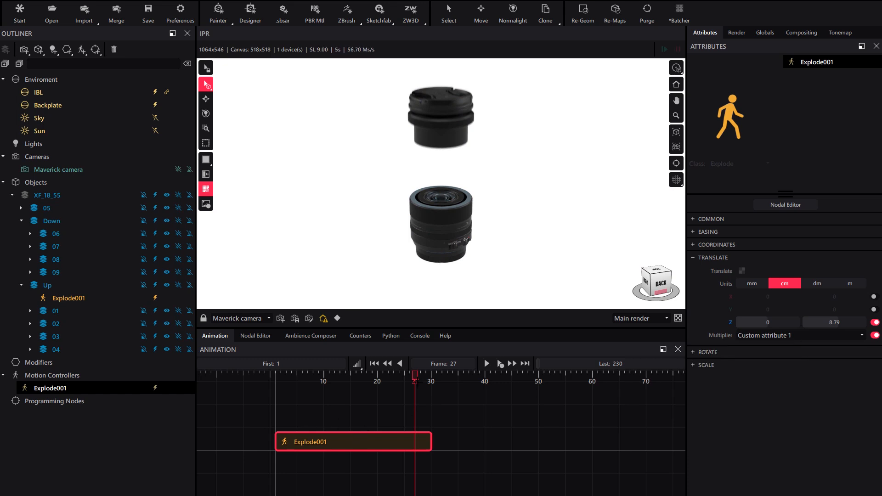
Set part 04's custom attribute Attrib 1 to 0.3
{"action": "left_click_drag", "start_coordinate": [417, 382], "coordinate": [420, 381]}
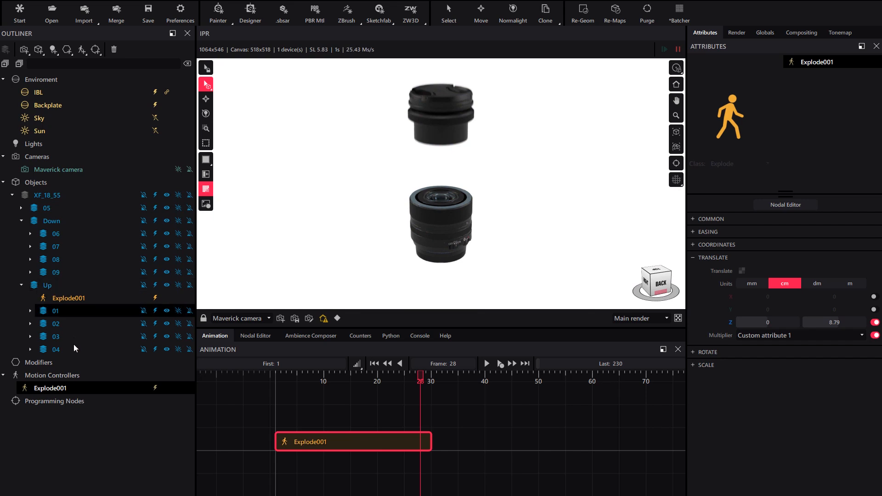
{"action": "left_click", "coordinate": [56, 312]}
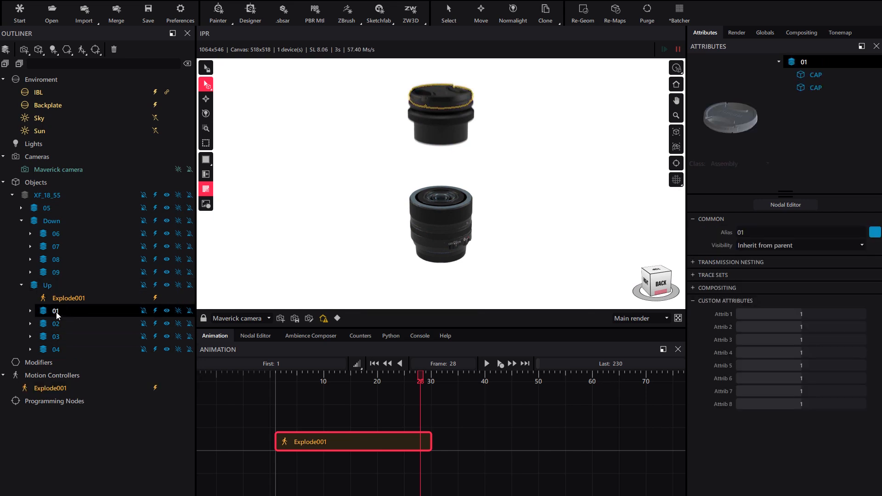
{"action": "left_click", "coordinate": [56, 350]}
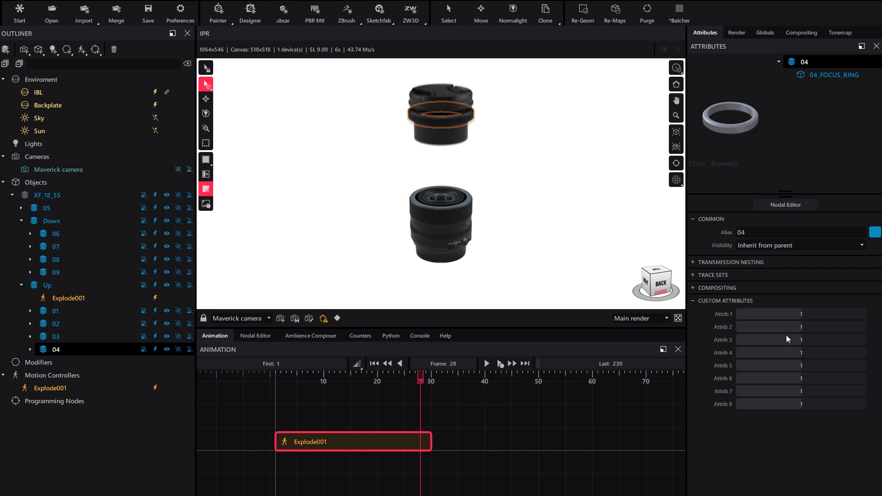
{"action": "left_click_drag", "start_coordinate": [810, 314], "coordinate": [809, 313]}
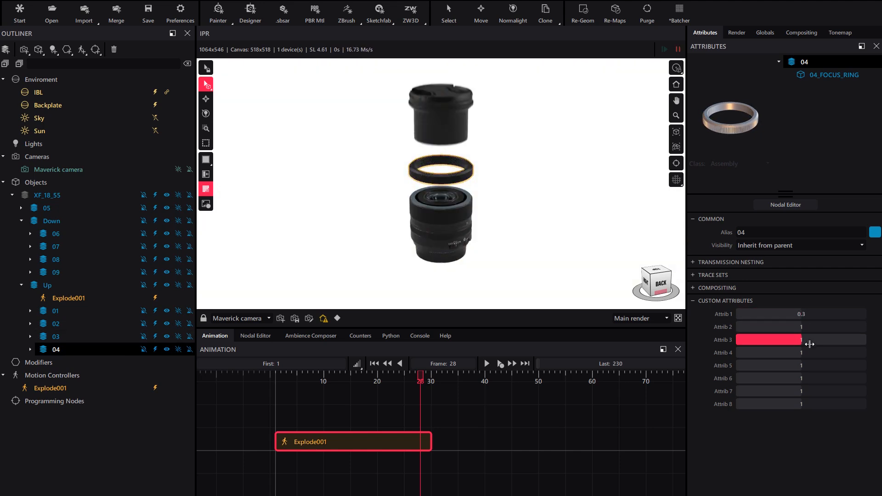
Adjust Attrib 1 of parts 03 and 02, setting part 03 to 0.4
{"action": "left_click", "coordinate": [67, 336]}
{"action": "left_click_drag", "start_coordinate": [810, 314], "coordinate": [813, 313]}
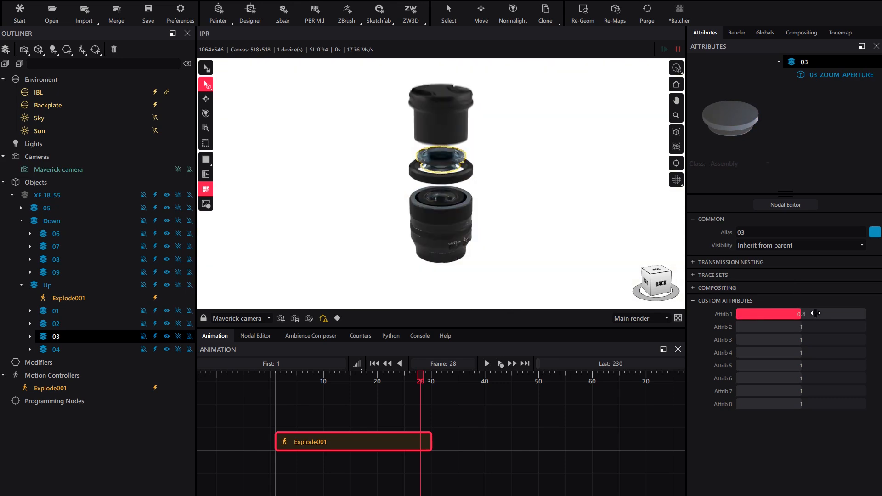
{"action": "left_click", "coordinate": [56, 324]}
{"action": "left_click_drag", "start_coordinate": [801, 314], "coordinate": [803, 314]}
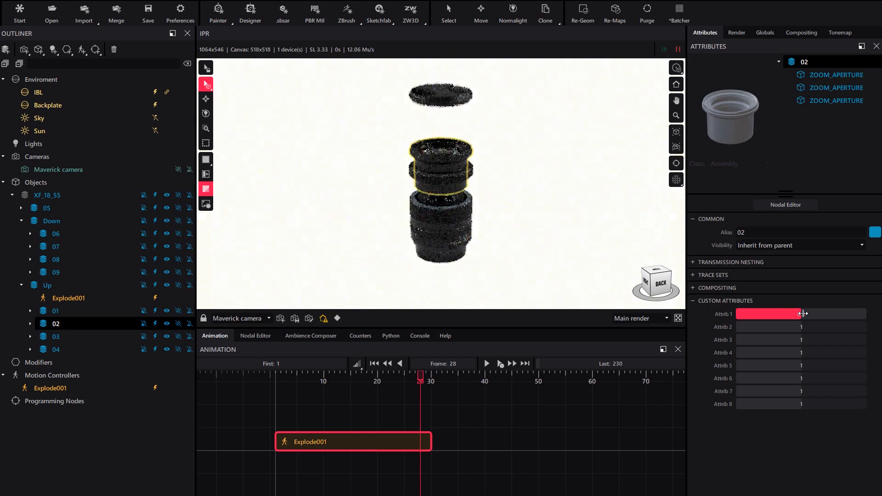
{"action": "left_click", "coordinate": [64, 337]}
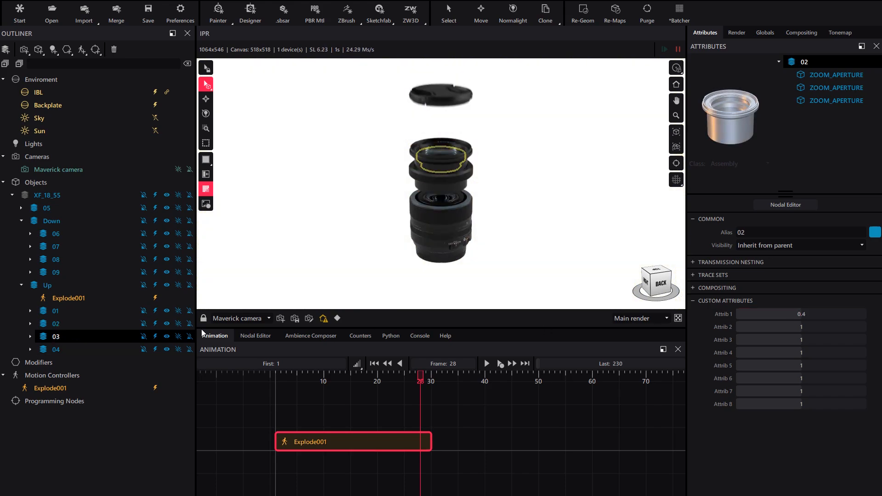
{"action": "left_click_drag", "start_coordinate": [810, 315], "coordinate": [801, 315]}
{"action": "left_click", "coordinate": [54, 323]}
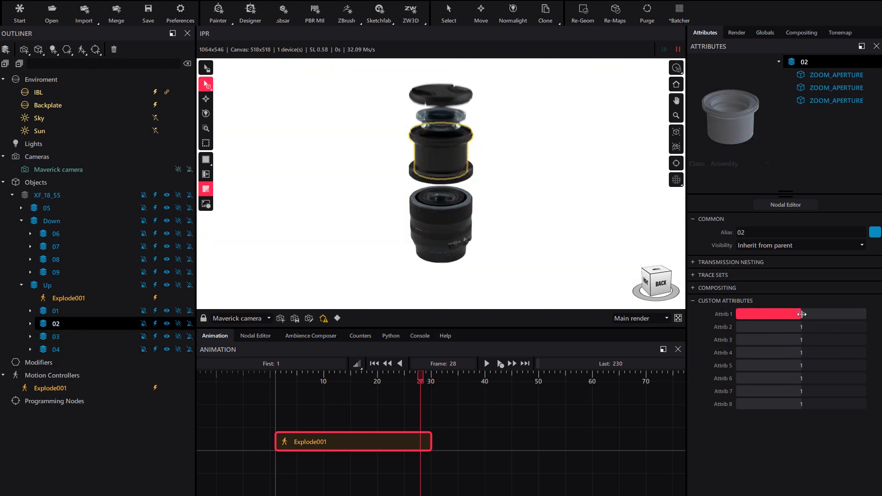
{"action": "left_click", "coordinate": [54, 336], "text": "ctrl"}
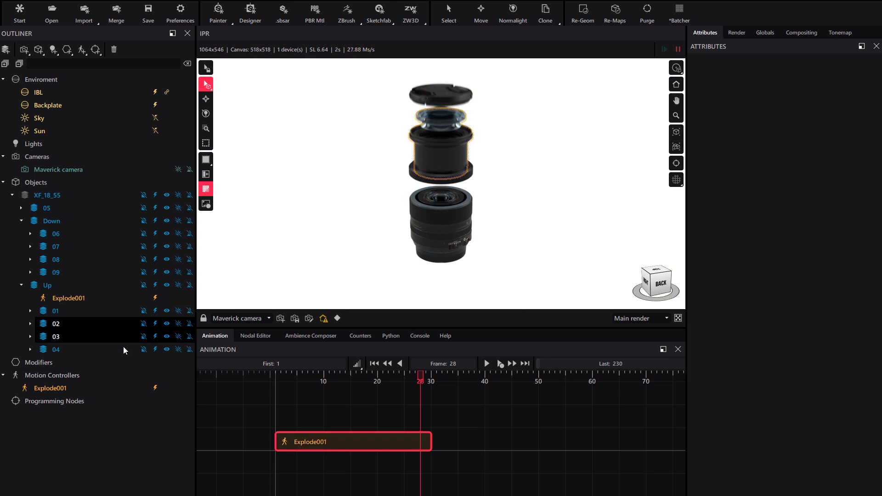
Reduce the Explode controller's Z translation distance
{"action": "left_click", "coordinate": [58, 350]}
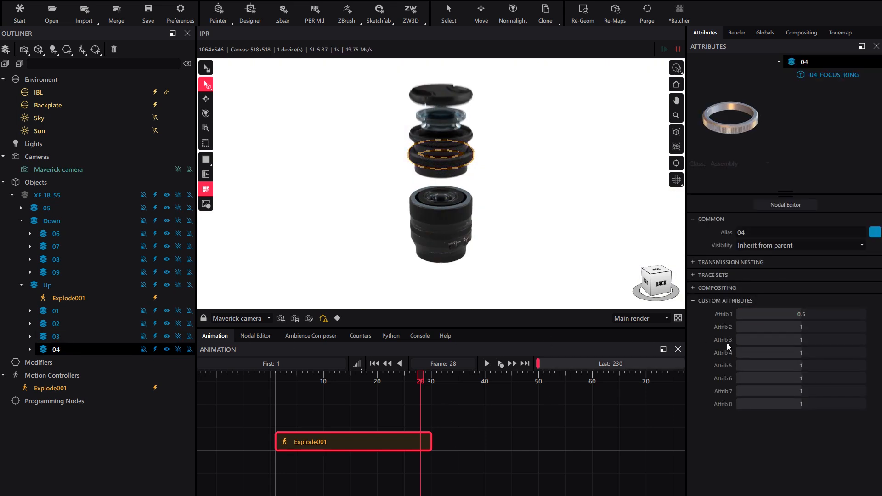
{"action": "left_click", "coordinate": [409, 436]}
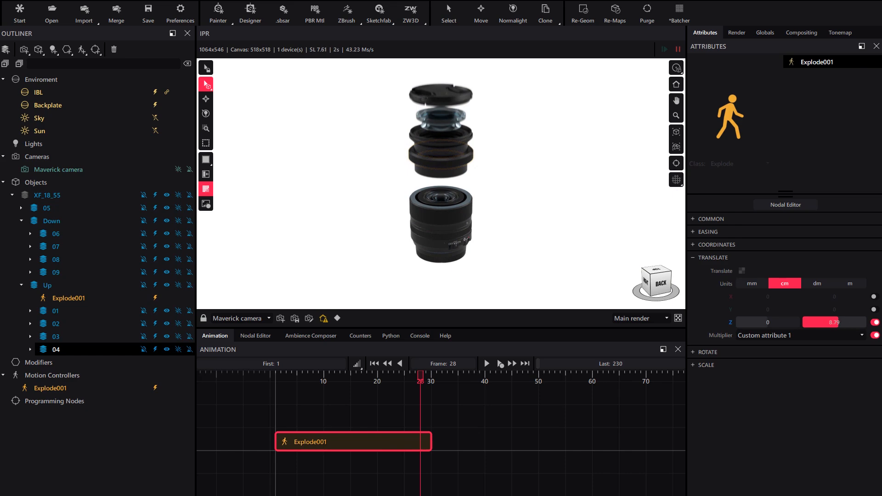
{"action": "left_click_drag", "start_coordinate": [834, 322], "coordinate": [823, 322]}
{"action": "left_click", "coordinate": [84, 431]}
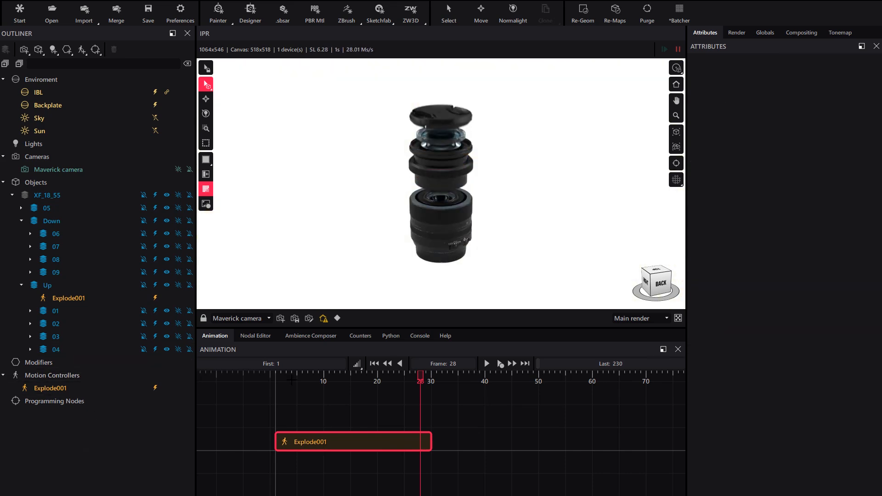
{"action": "left_click_drag", "start_coordinate": [420, 375], "coordinate": [421, 415]}
{"action": "middle_click_drag", "start_coordinate": [431, 253], "coordinate": [434, 246]}
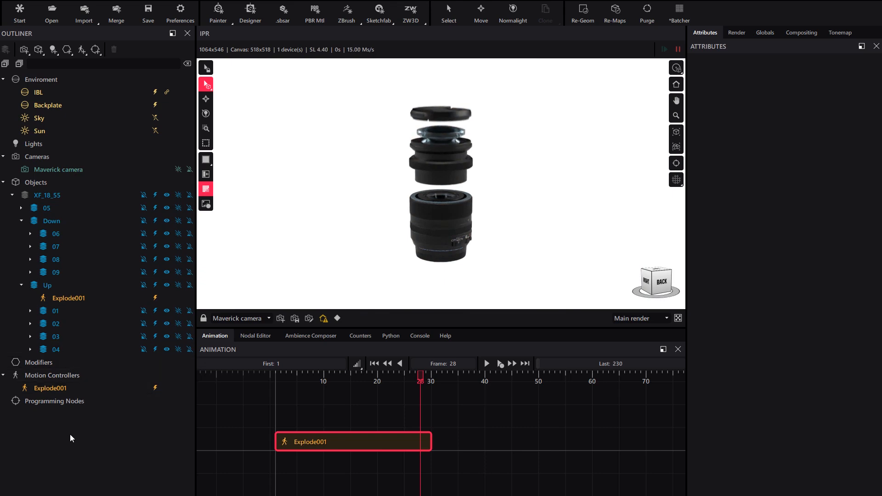
Add a second Explode motion controller and assign it to the Down group
{"action": "left_click", "coordinate": [82, 49]}
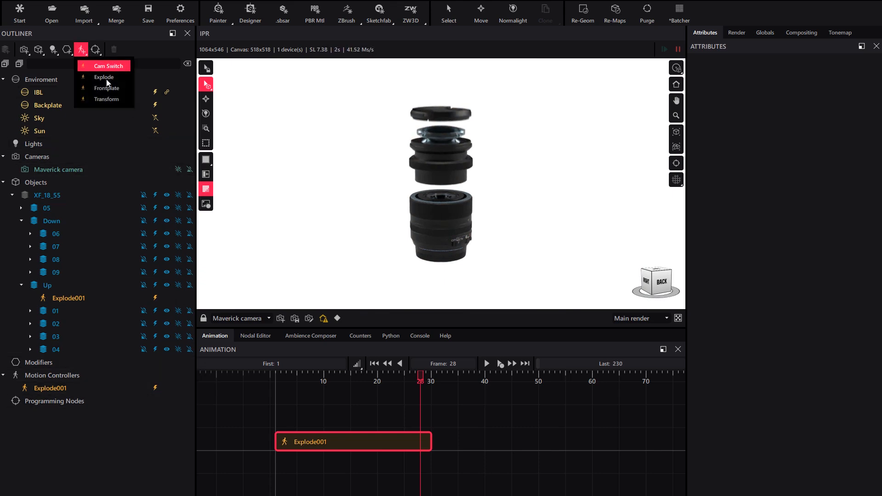
{"action": "left_click", "coordinate": [102, 78]}
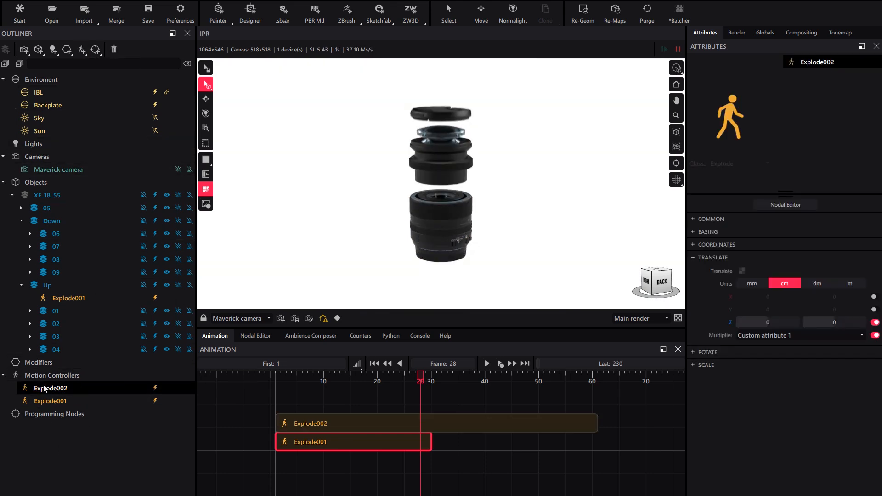
{"action": "left_click_drag", "start_coordinate": [40, 390], "coordinate": [68, 216]}
Shorten the new Explode002 clip so it ends with Explode001, about 29 frames long
{"action": "left_click", "coordinate": [517, 425]}
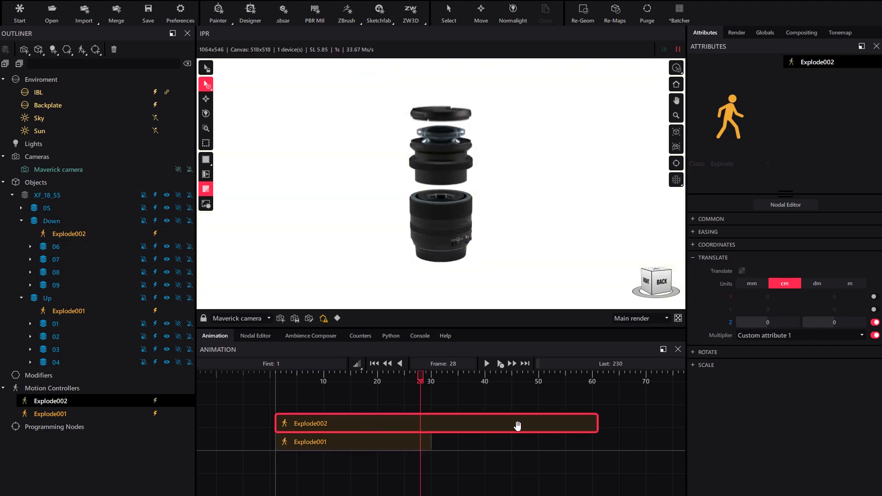
{"action": "left_click_drag", "start_coordinate": [597, 423], "coordinate": [427, 444]}
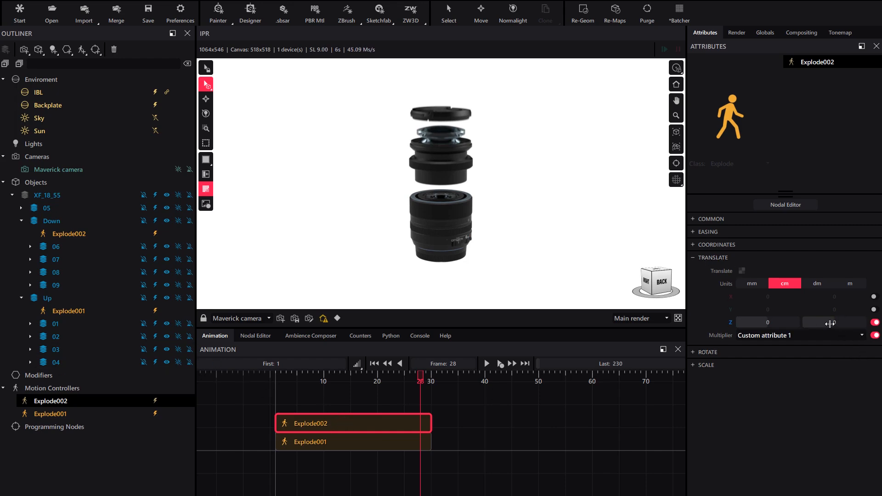
Set Explode002's Z translation to -6.5 cm so the lower parts move downward
{"action": "left_click_drag", "start_coordinate": [833, 325], "coordinate": [816, 325]}
{"action": "left_click", "coordinate": [376, 445]}
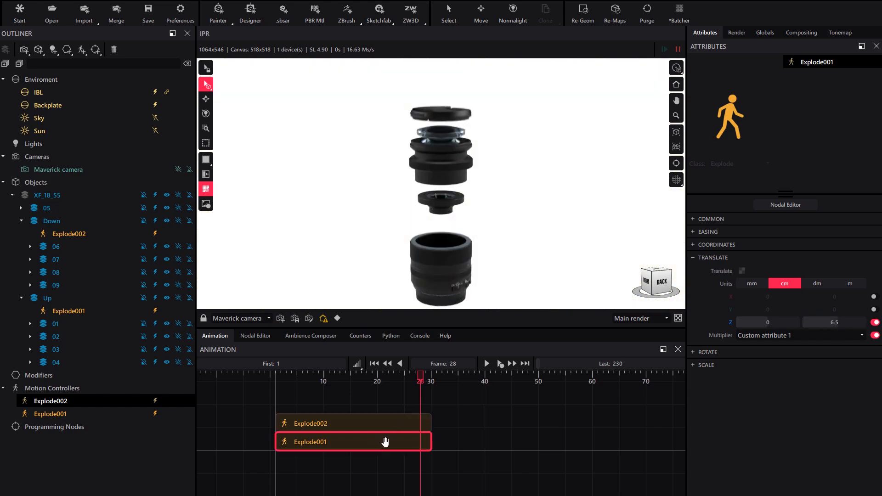
{"action": "left_click", "coordinate": [400, 422]}
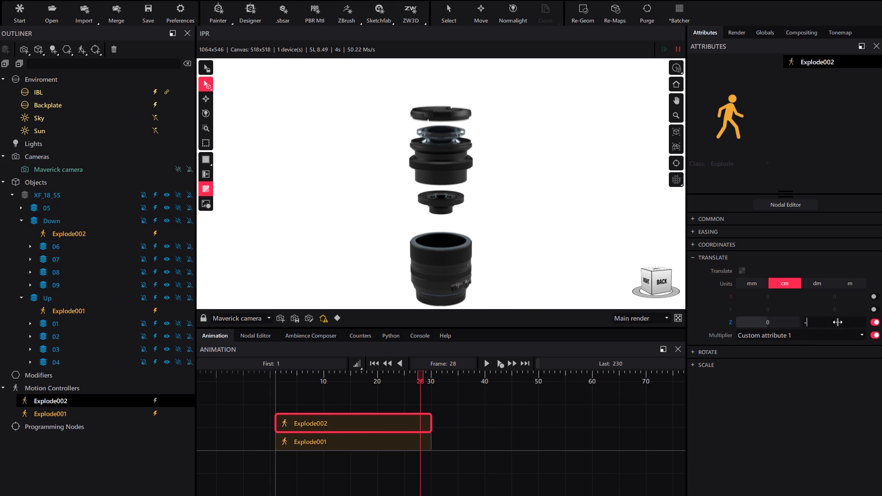
{"action": "key", "text": "Return"}
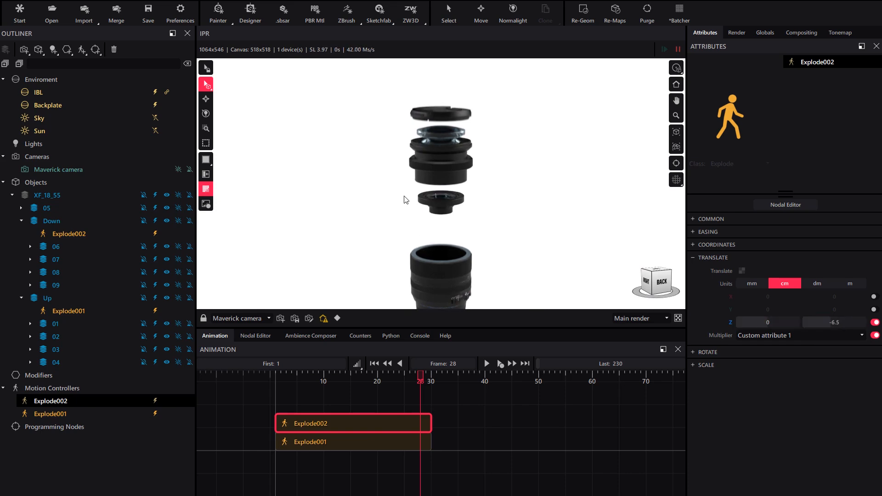
Enable Affect assembly children in Explode002's Common settings
{"action": "middle_click_drag", "start_coordinate": [458, 200], "coordinate": [464, 189]}
{"action": "scroll", "coordinate": [468, 197], "scroll_direction": "down", "scroll_amount": 1}
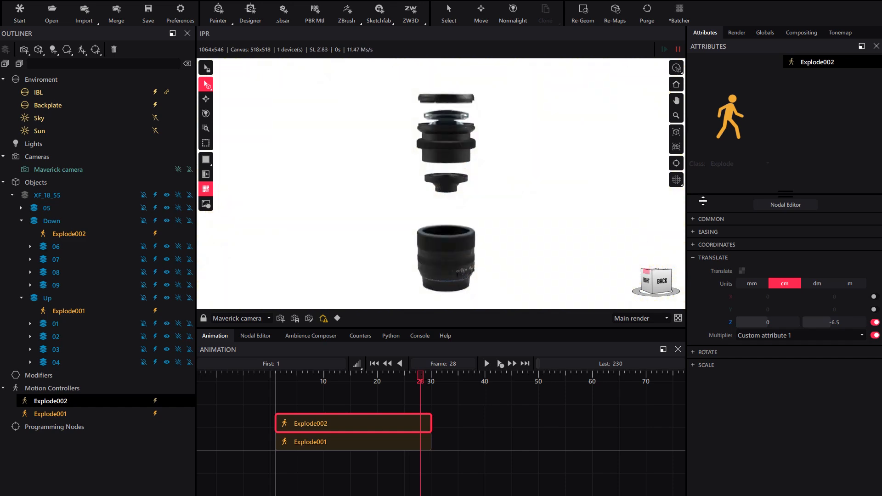
{"action": "left_click", "coordinate": [707, 219]}
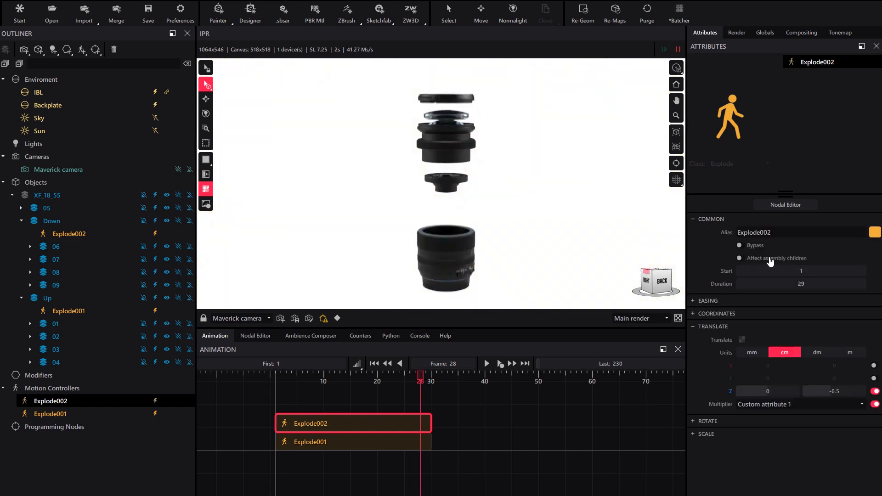
{"action": "left_click", "coordinate": [770, 259]}
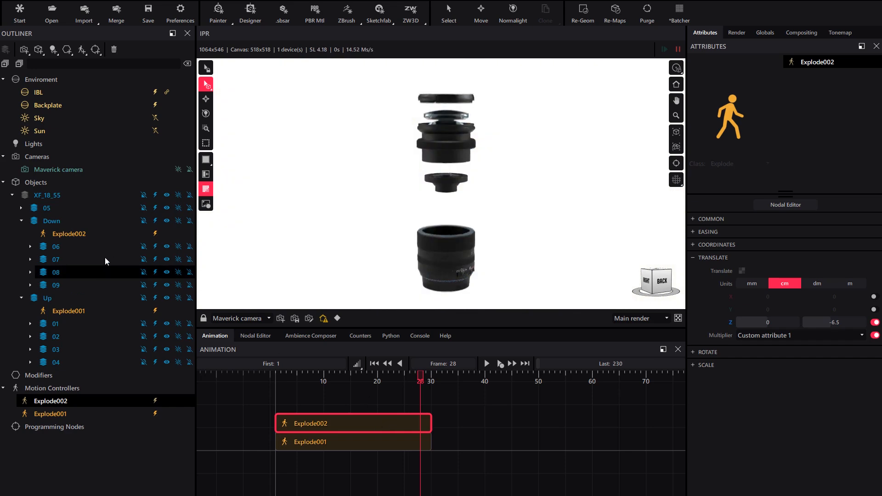
Set part 06's custom attribute Attrib 1 to 0.4
{"action": "left_click", "coordinate": [61, 286]}
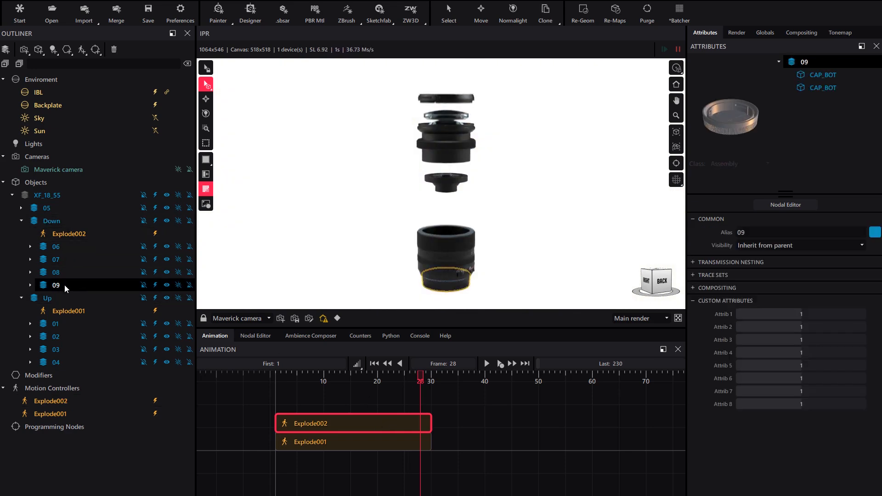
{"action": "left_click", "coordinate": [56, 273]}
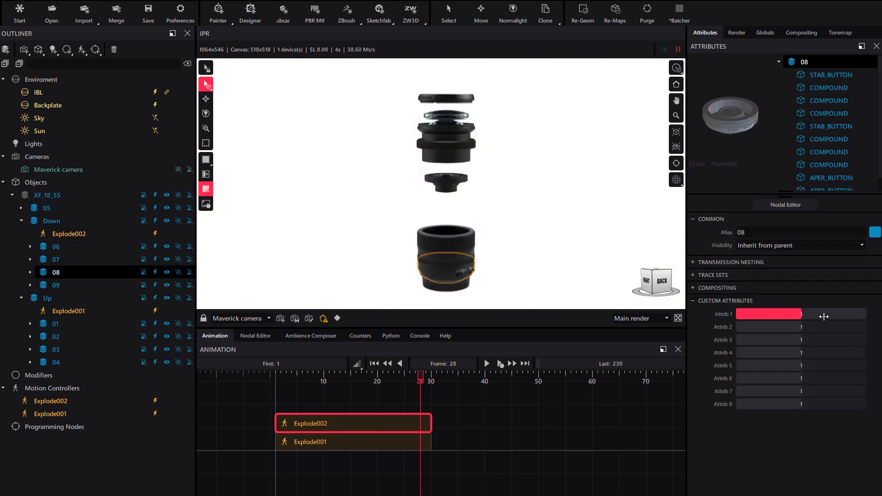
{"action": "left_click", "coordinate": [69, 247]}
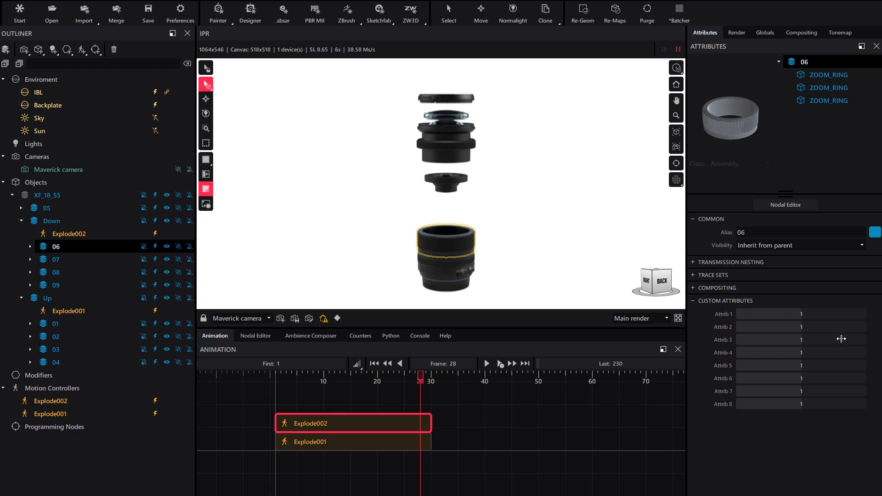
{"action": "scroll", "coordinate": [822, 314], "scroll_direction": "down", "scroll_amount": 6}
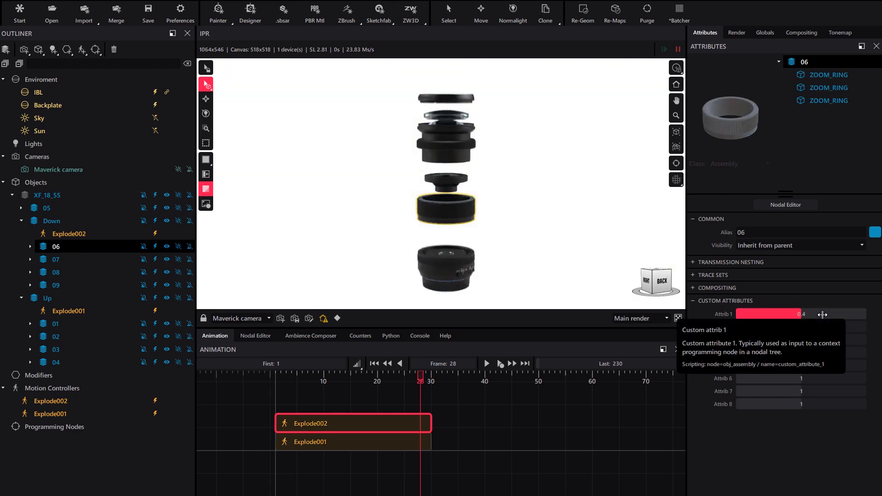
Set Attrib 1 of part 07 to 0.5 and part 08 to 0.8
{"action": "left_click", "coordinate": [68, 259]}
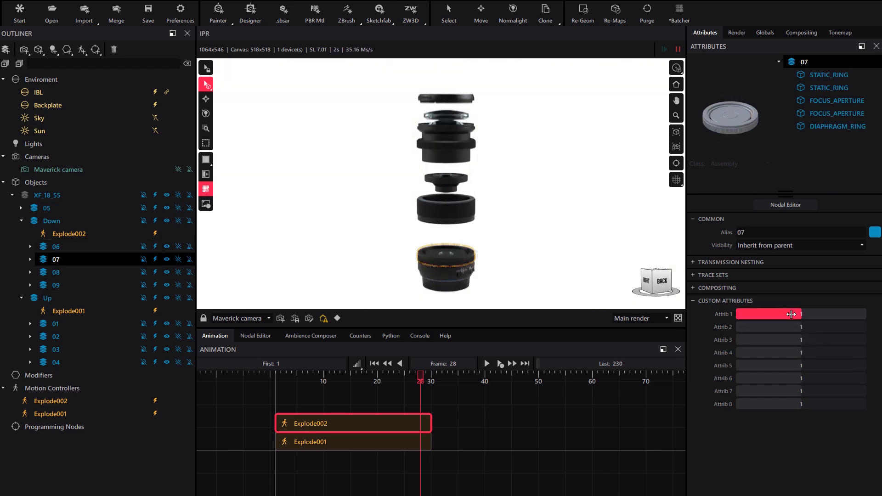
{"action": "scroll", "coordinate": [791, 314], "scroll_direction": "down", "scroll_amount": 4}
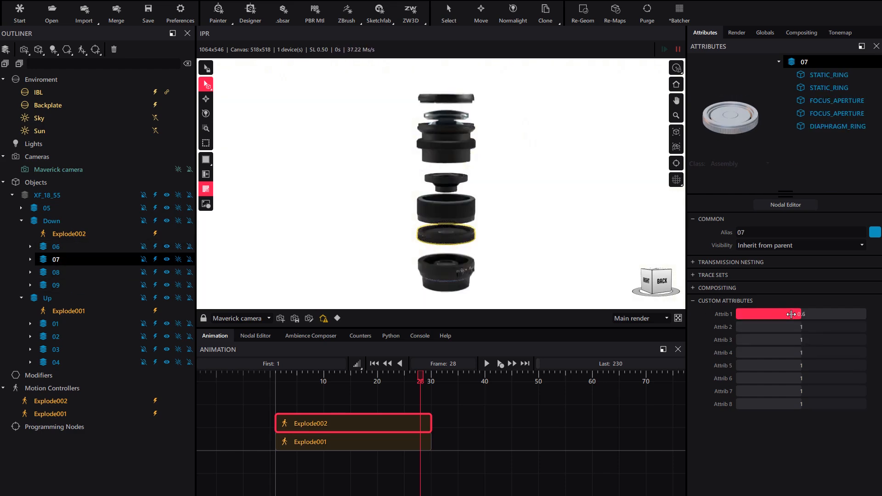
{"action": "left_click", "coordinate": [52, 272]}
{"action": "scroll", "coordinate": [780, 313], "scroll_direction": "down", "scroll_amount": 3}
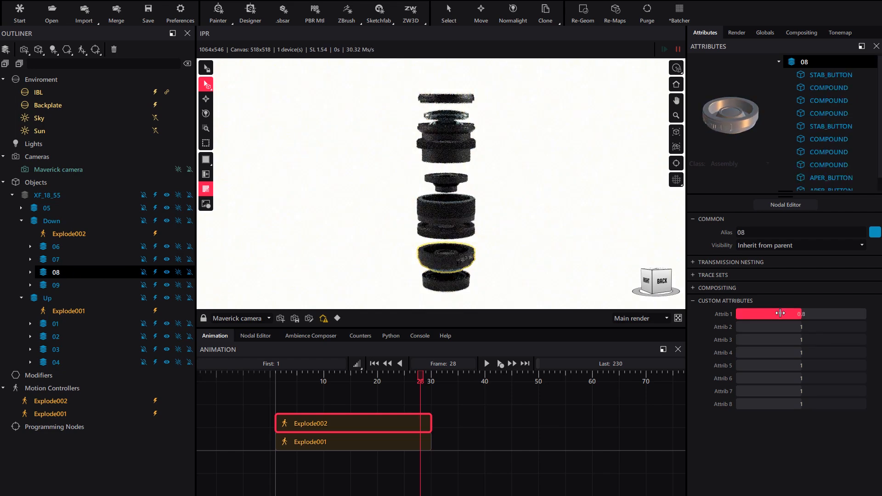
Set the animation's last frame to 30
{"action": "left_click_drag", "start_coordinate": [421, 377], "coordinate": [329, 376]}
{"action": "left_click", "coordinate": [99, 448]}
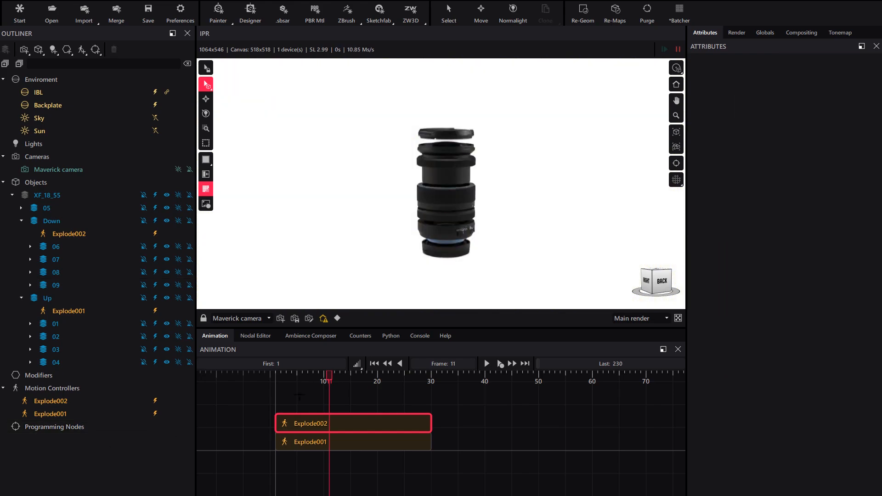
{"action": "left_click", "coordinate": [291, 377]}
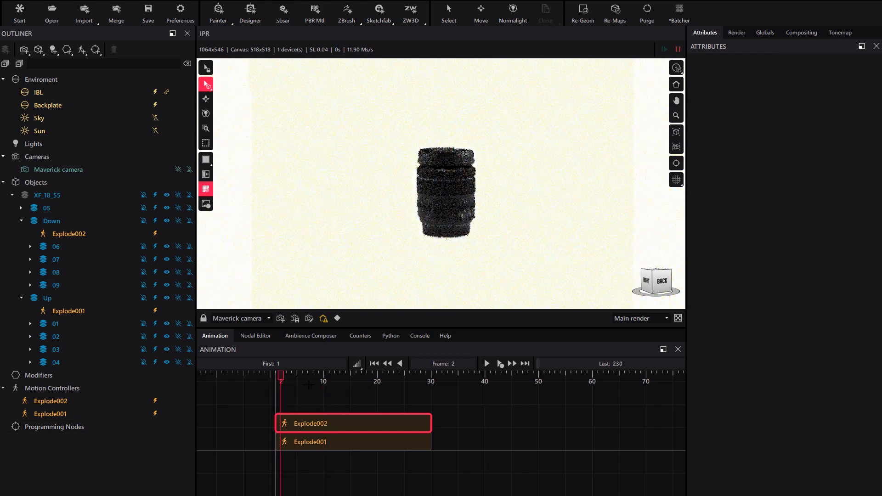
{"action": "left_click_drag", "start_coordinate": [396, 389], "coordinate": [365, 406]}
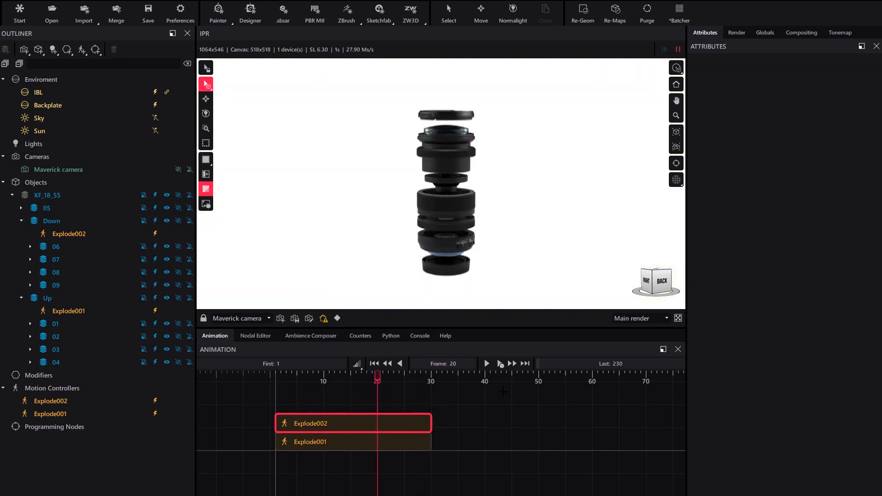
{"action": "left_click", "coordinate": [618, 364]}
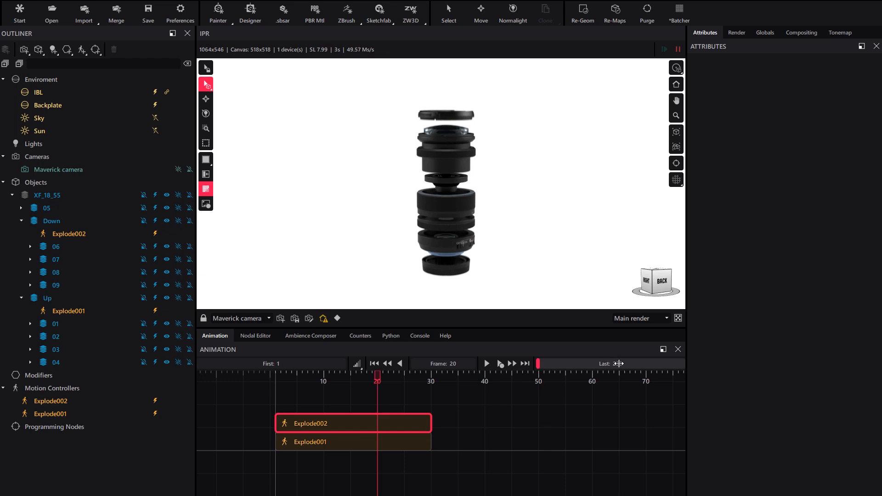
{"action": "type", "text": "30"}
{"action": "key", "text": "Return"}
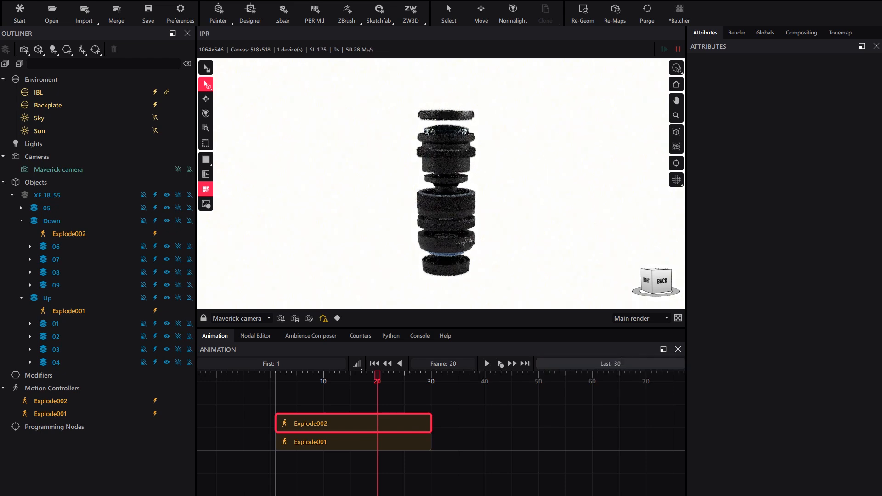
Play the animation from frame 1 to preview the explosion
{"action": "left_click_drag", "start_coordinate": [304, 388], "coordinate": [275, 388]}
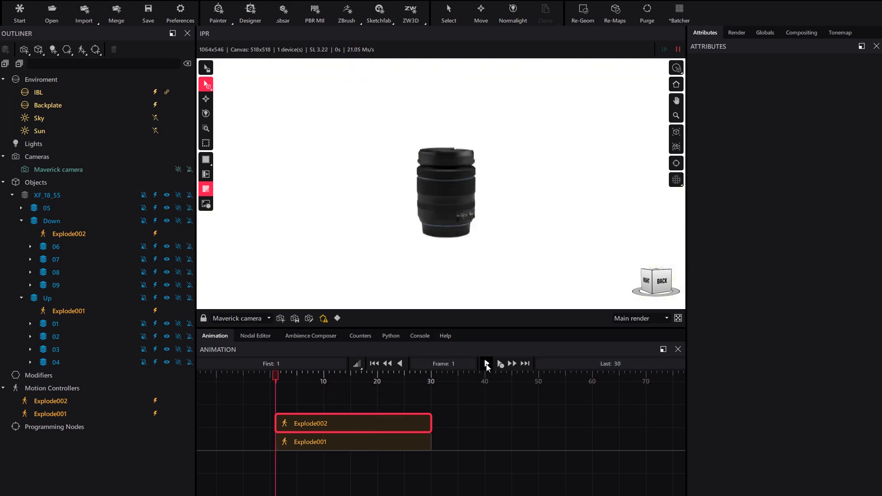
{"action": "left_click", "coordinate": [487, 364]}
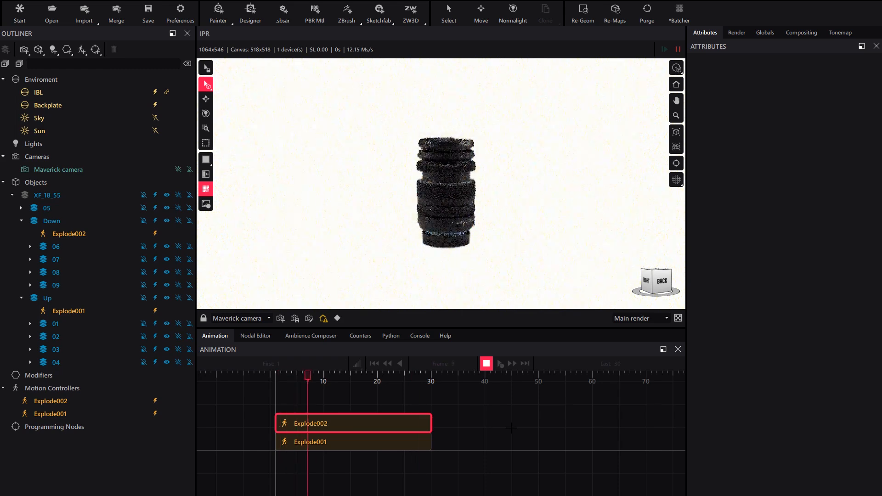
{"action": "key", "text": "space"}
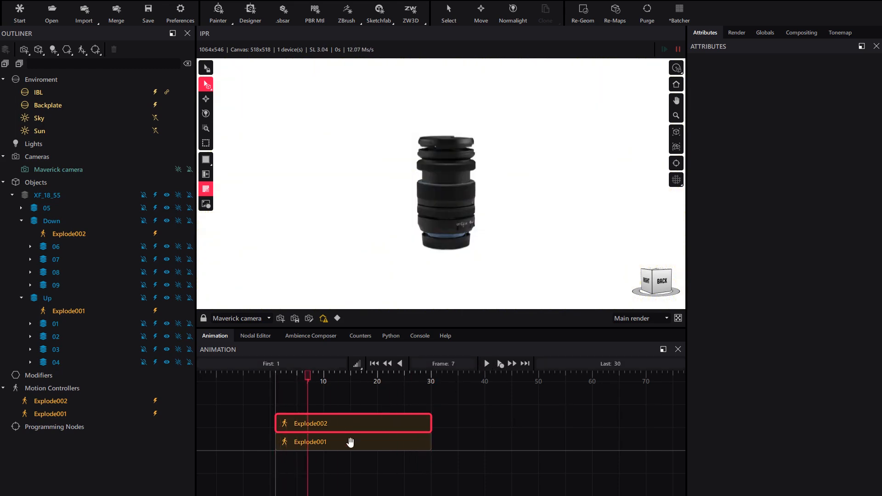
Enable Ping-pong easing on both Explode001 and Explode002
{"action": "left_click", "coordinate": [328, 442]}
{"action": "left_click", "coordinate": [316, 442]}
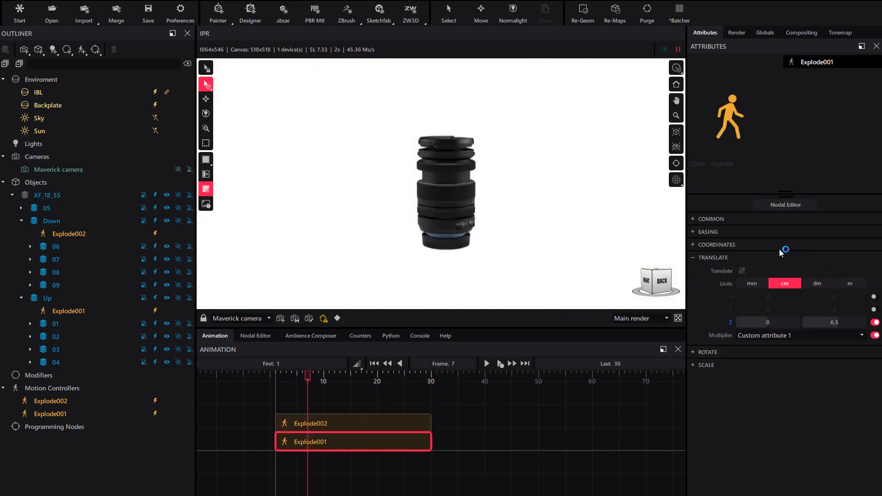
{"action": "left_click", "coordinate": [709, 232]}
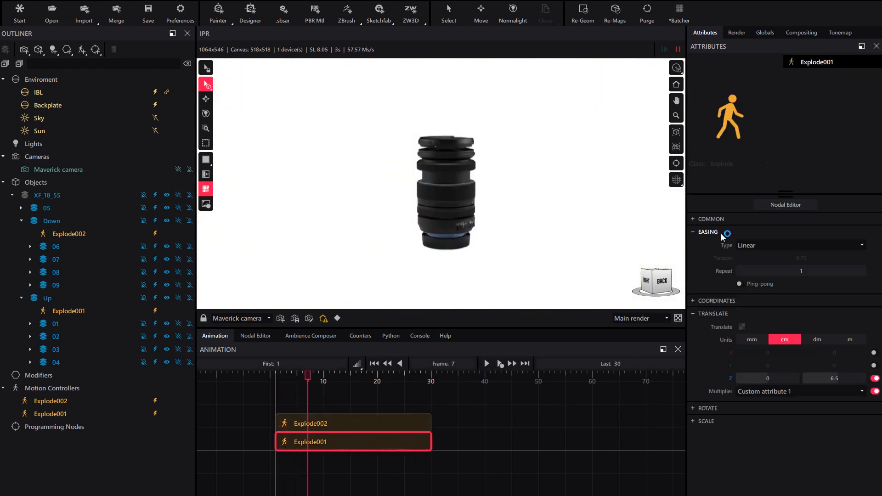
{"action": "left_click", "coordinate": [757, 285]}
{"action": "left_click", "coordinate": [304, 423]}
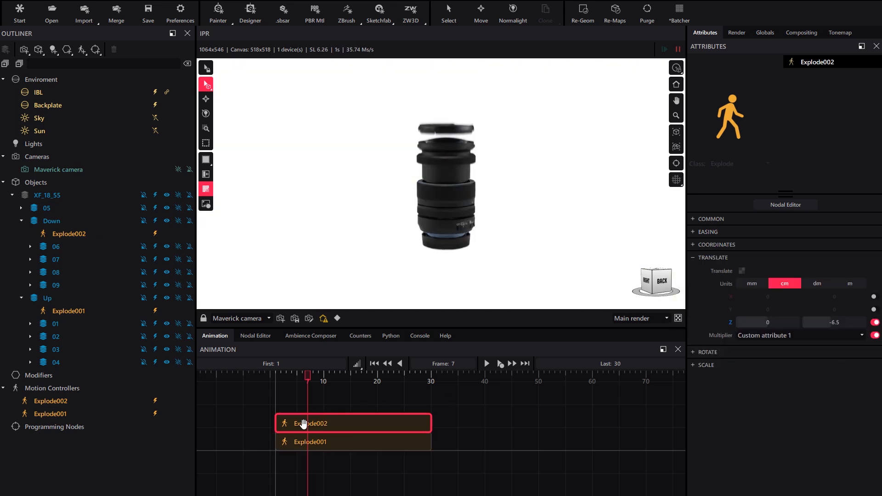
{"action": "left_click", "coordinate": [709, 232]}
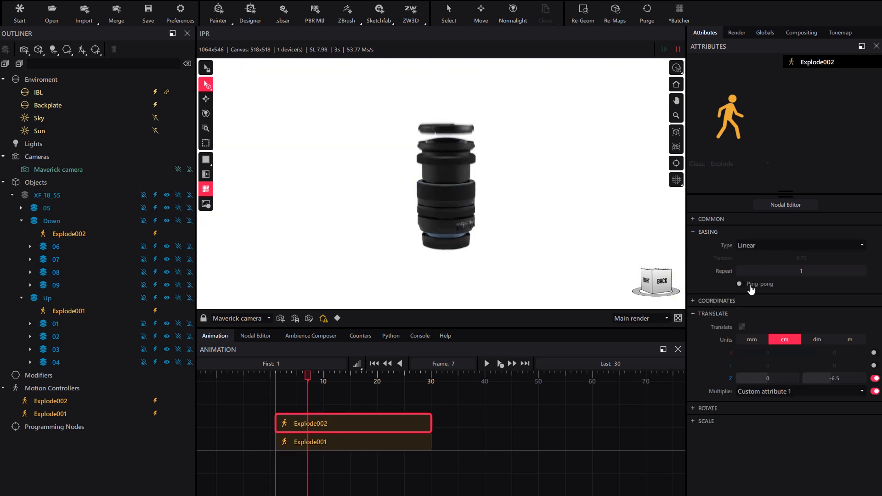
{"action": "left_click", "coordinate": [741, 284]}
Set the easing type of Explode002 and Explode001 to Ease out
{"action": "left_click", "coordinate": [487, 365]}
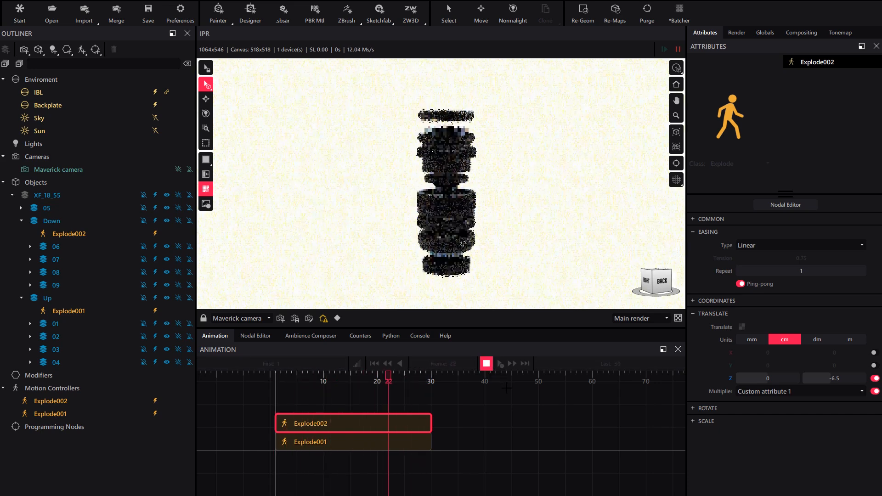
{"action": "left_click", "coordinate": [487, 363]}
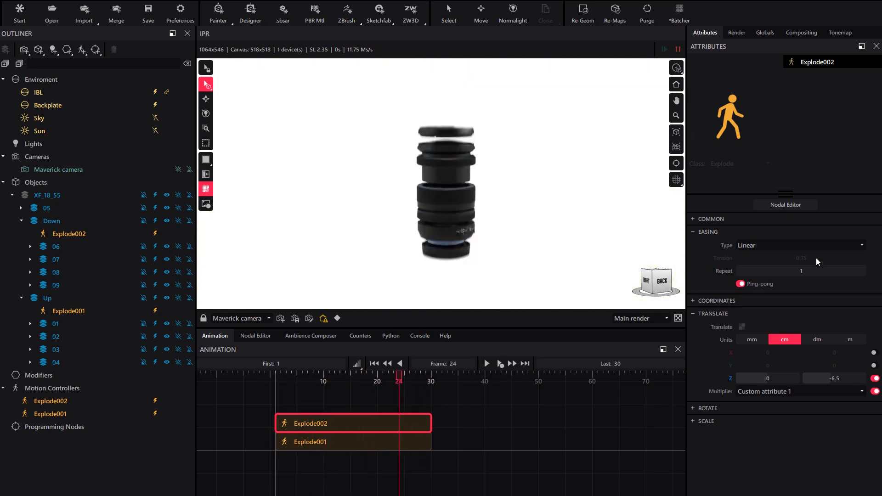
{"action": "left_click", "coordinate": [756, 245]}
{"action": "left_click", "coordinate": [743, 275]}
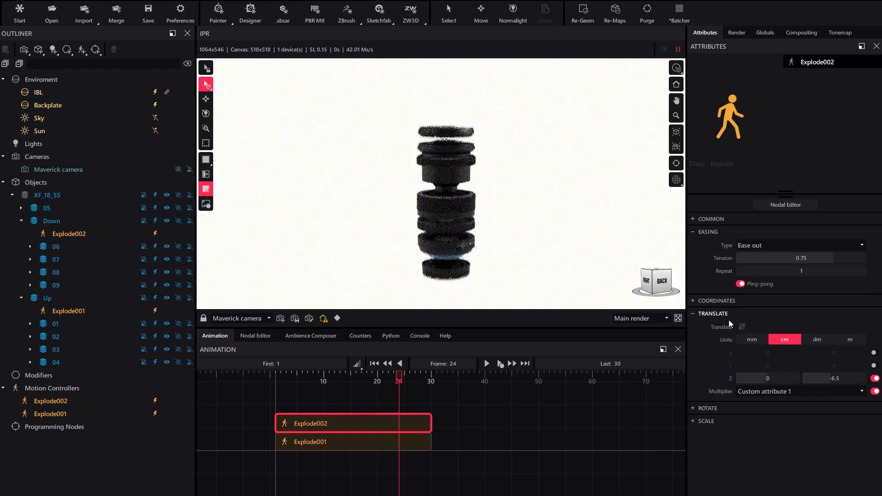
{"action": "left_click", "coordinate": [368, 442]}
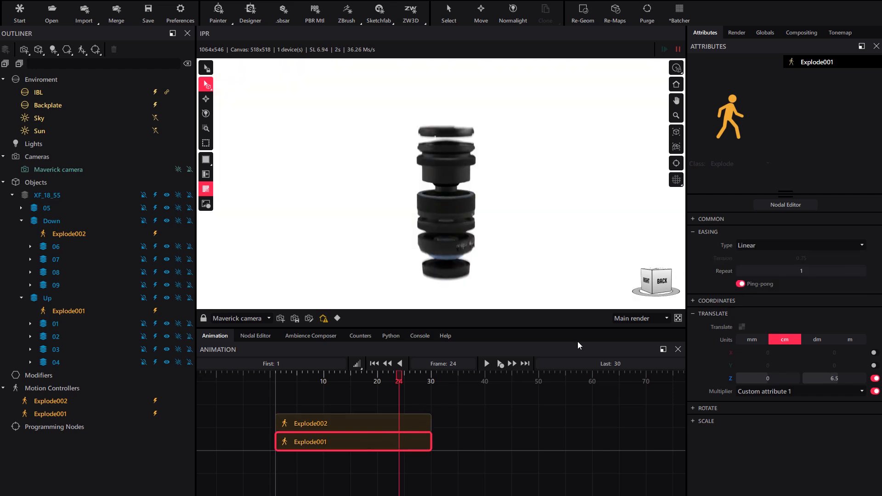
{"action": "left_click", "coordinate": [750, 247]}
{"action": "left_click", "coordinate": [743, 272]}
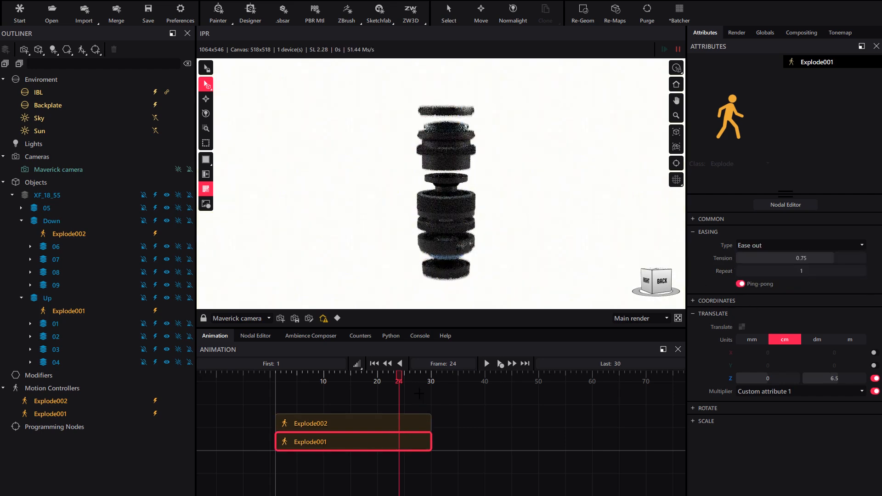
Preview the animation and extend the timeline's last frame to 90
{"action": "left_click", "coordinate": [487, 363]}
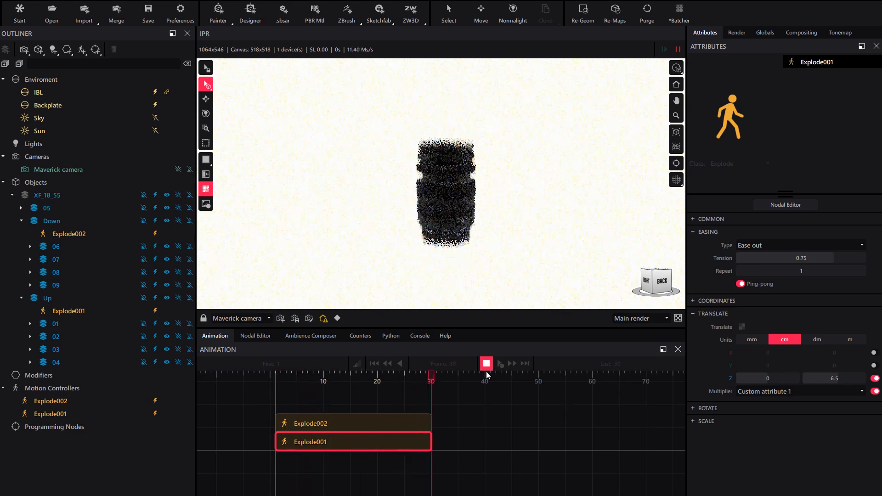
{"action": "left_click", "coordinate": [486, 364]}
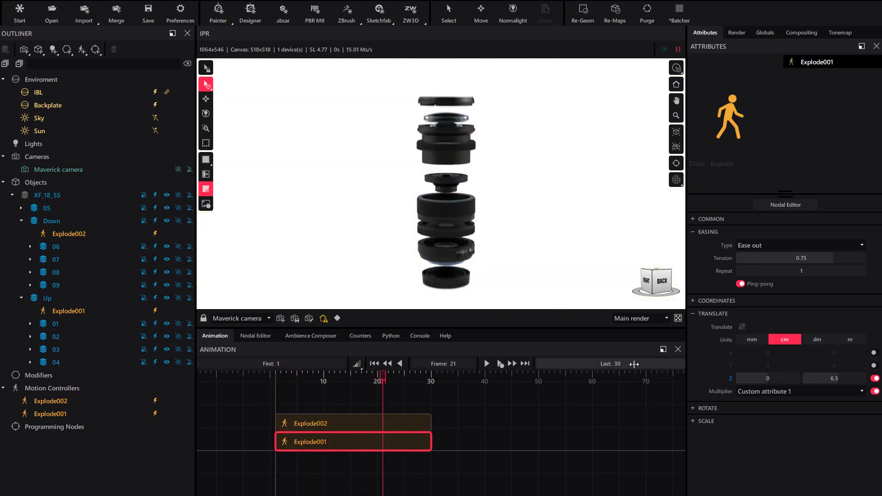
{"action": "left_click", "coordinate": [634, 364]}
{"action": "type", "text": "90"}
{"action": "key", "text": "Return"}
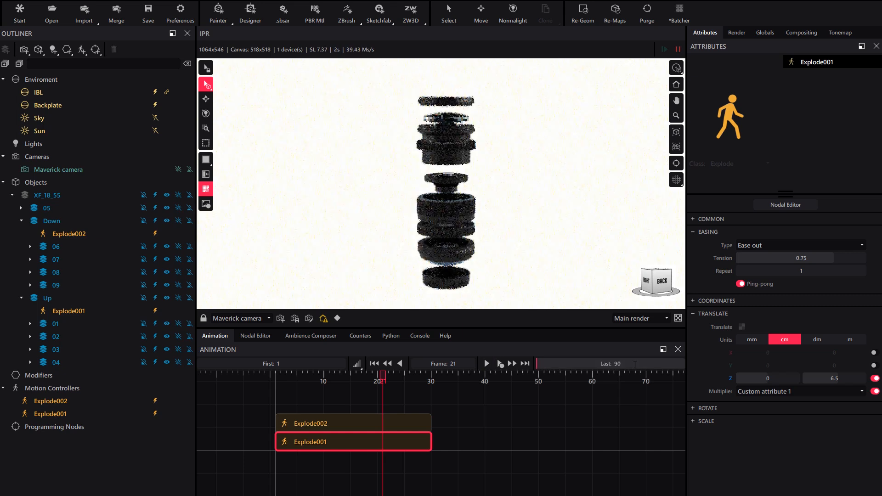
Move the Explode002 clip so it starts at frame 30, right after the Explode001 clip
{"action": "left_click_drag", "start_coordinate": [399, 419], "coordinate": [563, 421]}
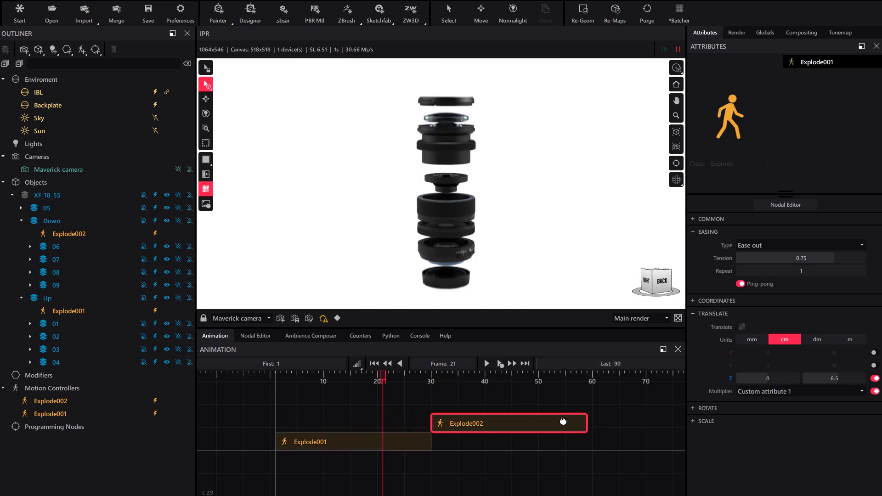
{"action": "left_click_drag", "start_coordinate": [383, 376], "coordinate": [276, 378]}
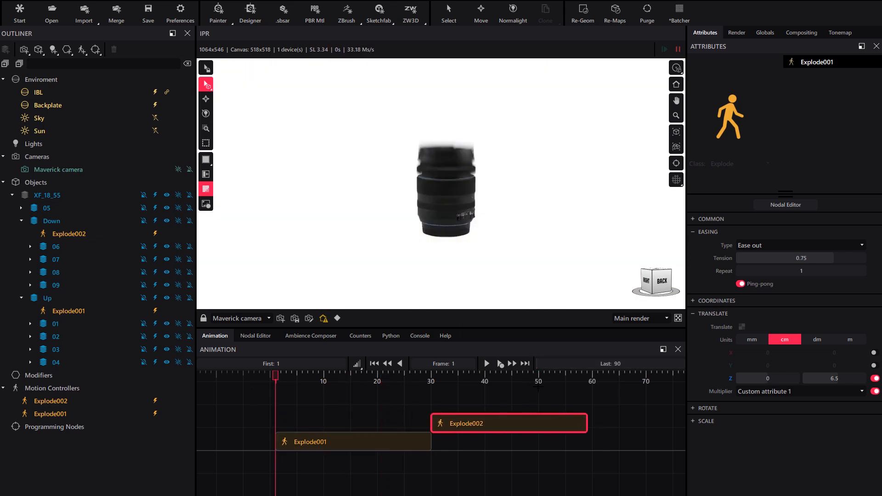
Play and scrub through the timeline to preview the sequential explosion of both controllers
{"action": "left_click", "coordinate": [486, 364]}
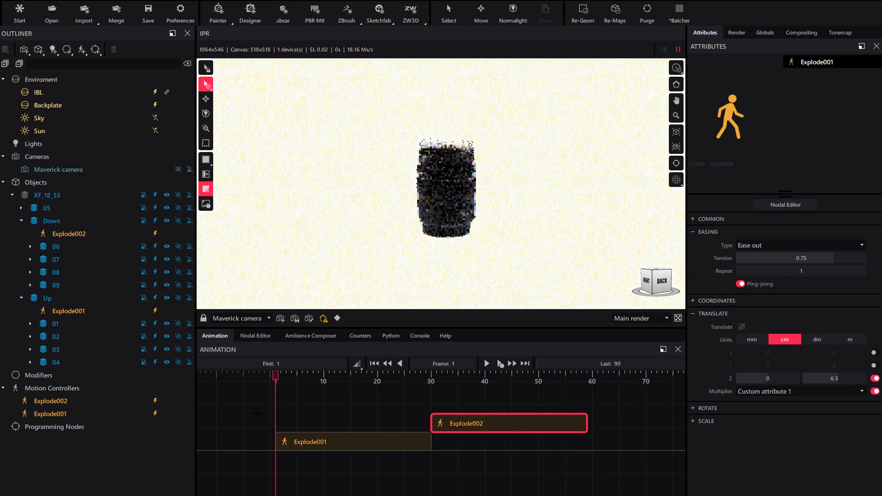
{"action": "left_click", "coordinate": [486, 366]}
{"action": "left_click_drag", "start_coordinate": [353, 410], "coordinate": [500, 410]}
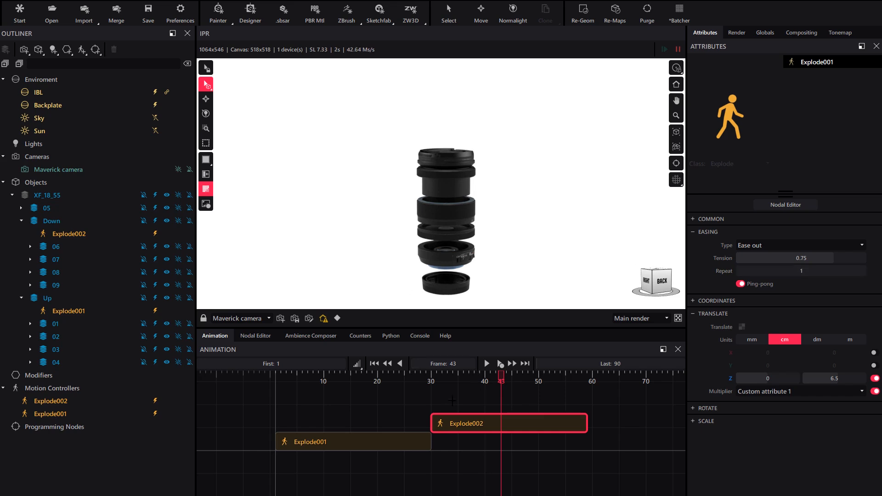
{"action": "left_click_drag", "start_coordinate": [491, 381], "coordinate": [415, 402]}
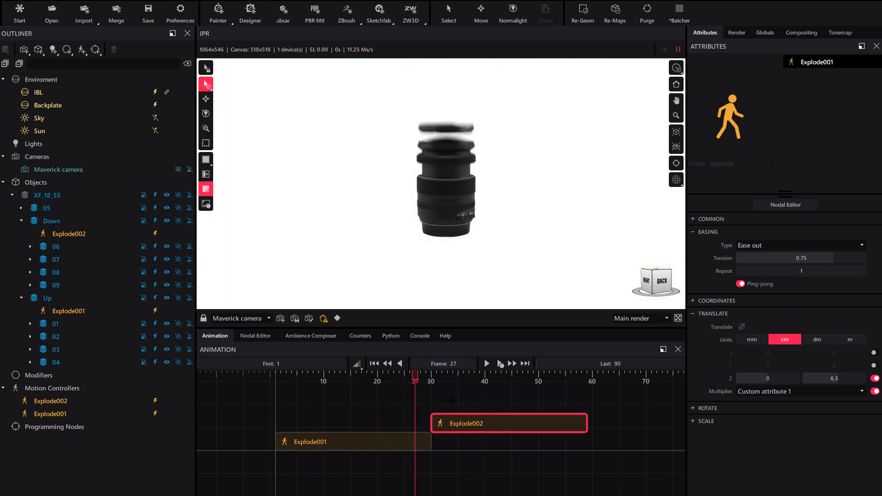
Set Explode001's easing type to Custom profile and open its profile curve editor
{"action": "left_click", "coordinate": [369, 443]}
{"action": "left_click", "coordinate": [758, 247]}
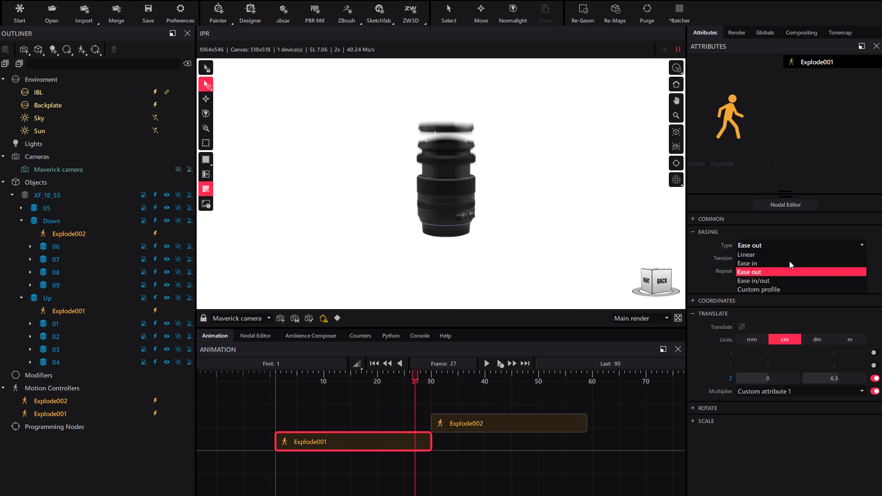
{"action": "left_click", "coordinate": [765, 290]}
{"action": "left_click", "coordinate": [776, 259]}
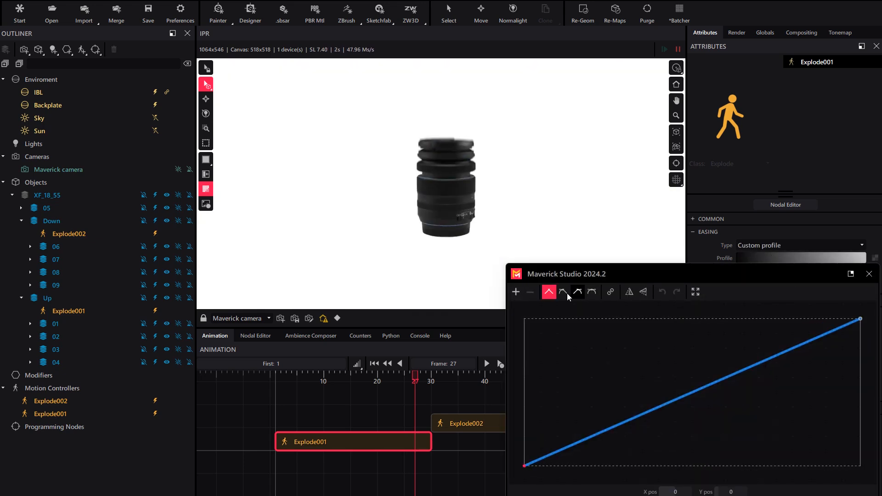
Shape Explode001's easing curve into a fast-start, slow-finish profile by adjusting the start and end point handles, and close the editor
{"action": "left_click", "coordinate": [566, 291]}
{"action": "left_click", "coordinate": [575, 293]}
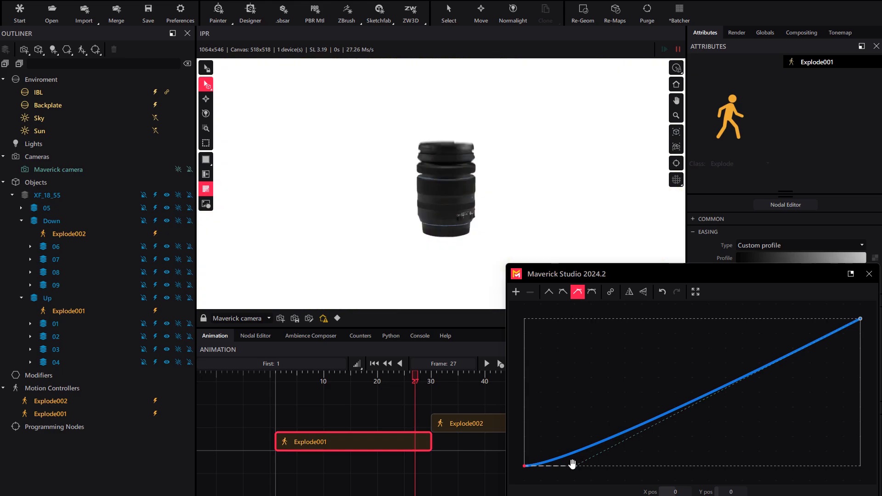
{"action": "left_click_drag", "start_coordinate": [575, 465], "coordinate": [524, 363]}
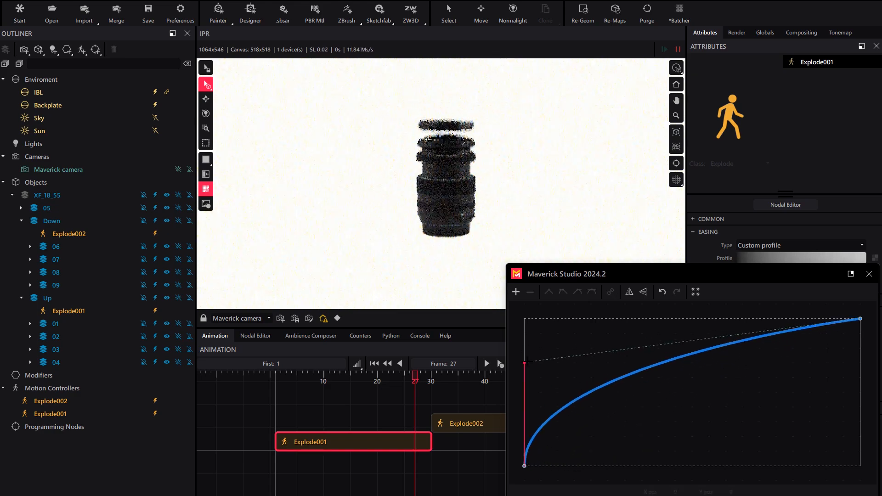
{"action": "left_click", "coordinate": [859, 319]}
{"action": "left_click", "coordinate": [567, 292]}
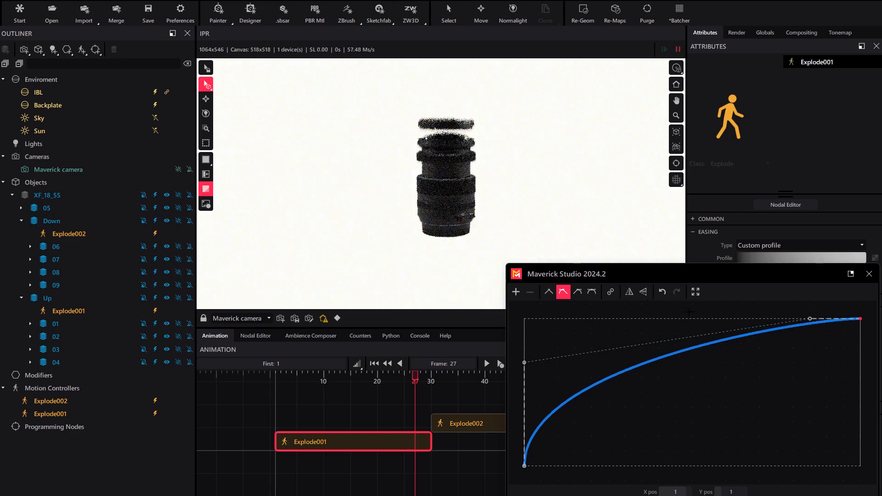
{"action": "left_click_drag", "start_coordinate": [809, 319], "coordinate": [671, 318]}
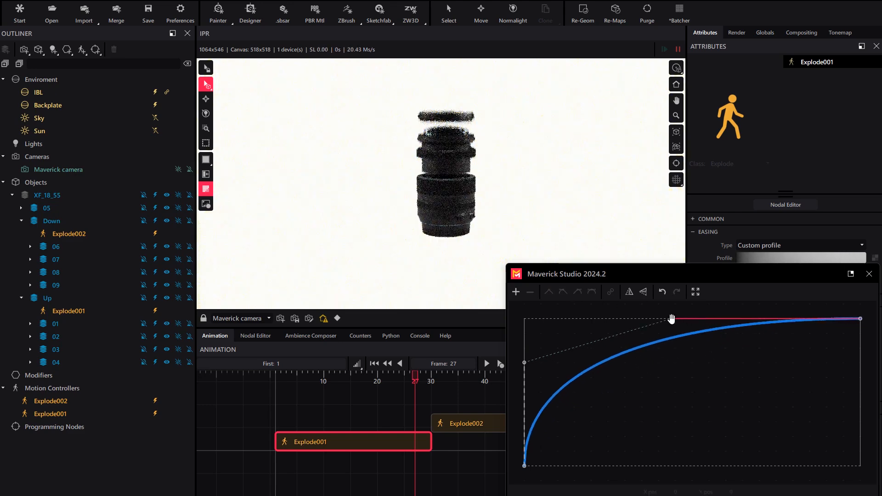
{"action": "left_click", "coordinate": [868, 274]}
Preview the custom-eased animation and set the timeline's last frame to 60
{"action": "left_click", "coordinate": [277, 405]}
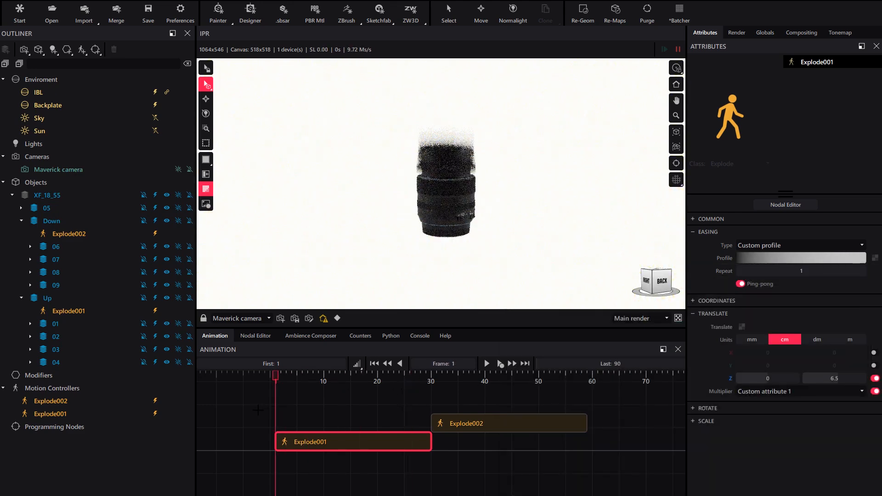
{"action": "left_click", "coordinate": [488, 364]}
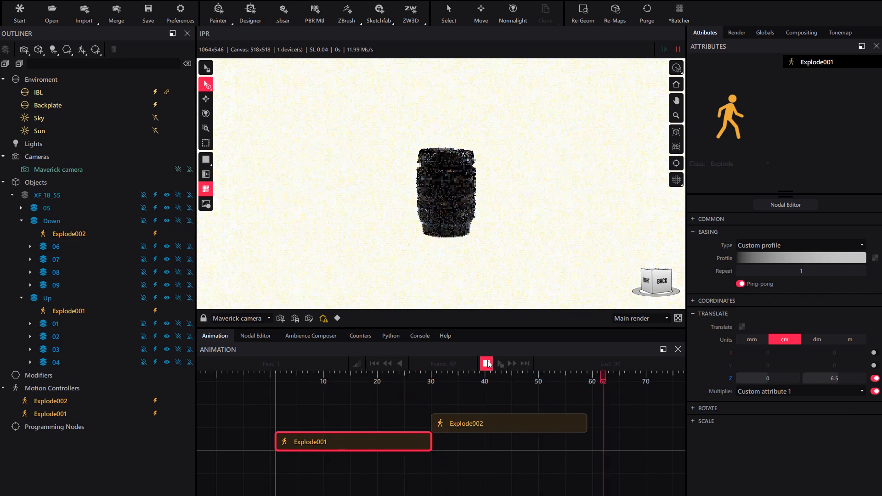
{"action": "left_click", "coordinate": [488, 363]}
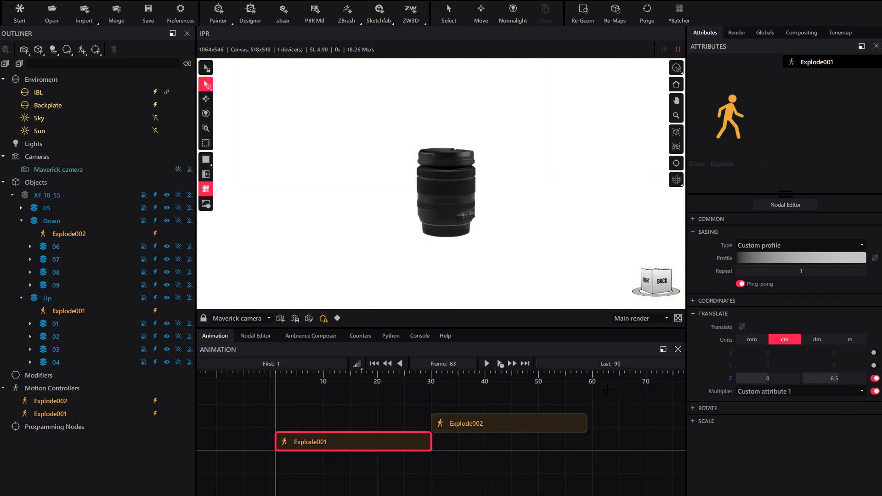
{"action": "left_click", "coordinate": [618, 364]}
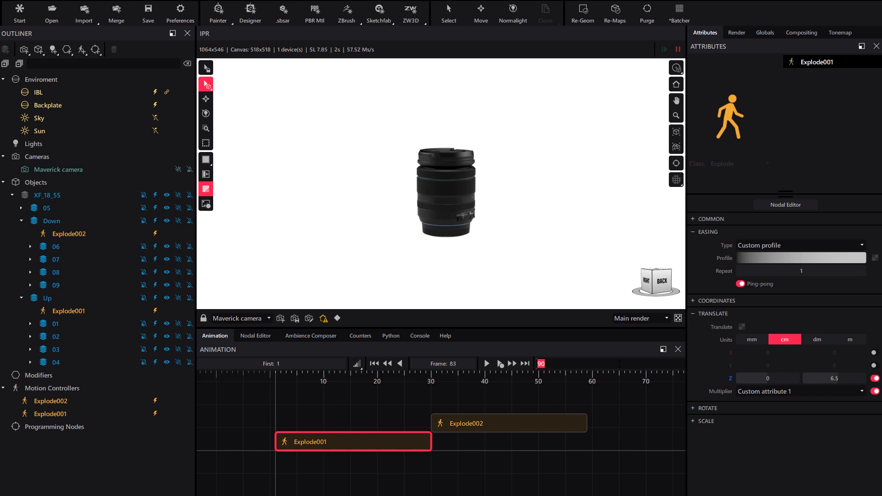
{"action": "type", "text": "60"}
{"action": "key", "text": "Return"}
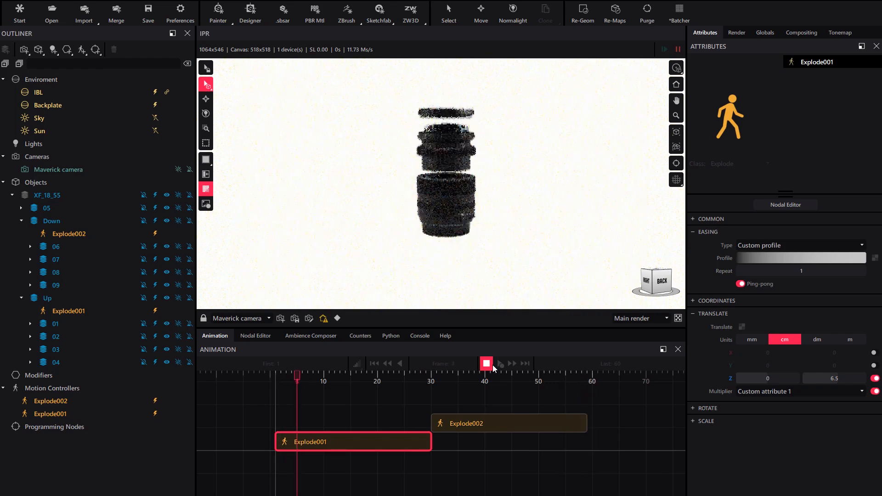
Preview the animation on the timeline and scrub through the rendered animation video in djv_view
{"action": "left_click", "coordinate": [492, 365]}
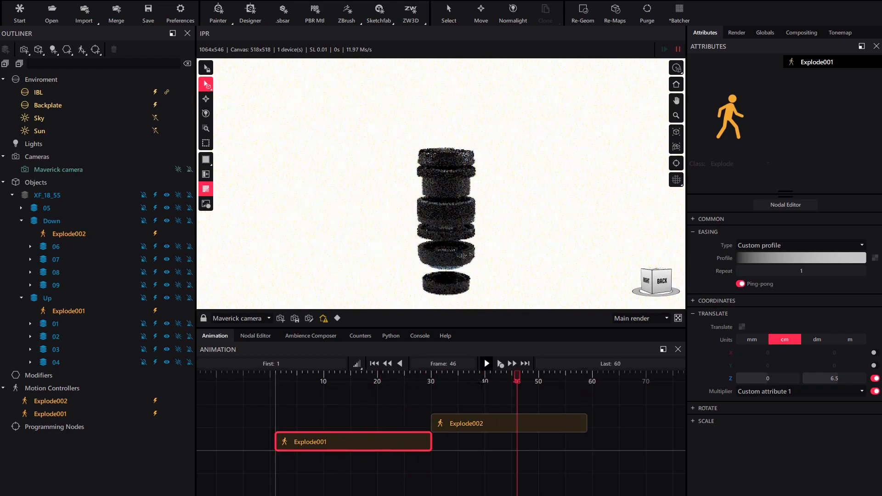
{"action": "left_click_drag", "start_coordinate": [517, 380], "coordinate": [420, 388]}
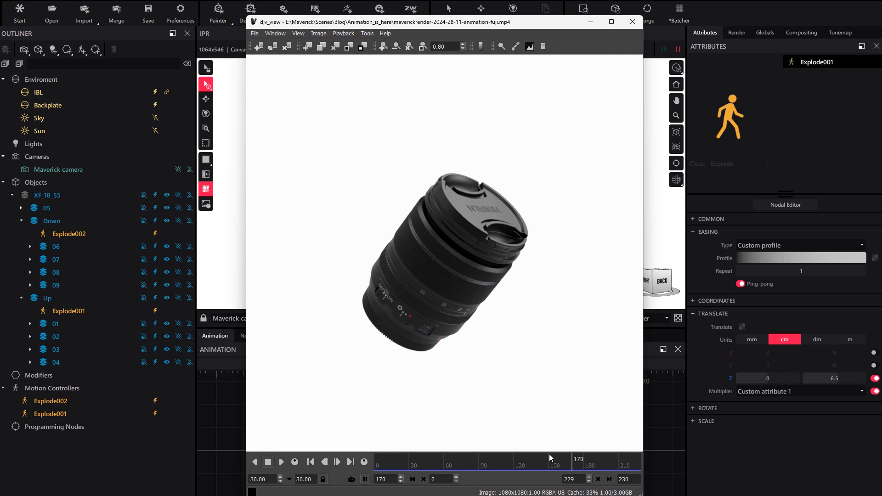
{"action": "left_click_drag", "start_coordinate": [549, 458], "coordinate": [568, 464]}
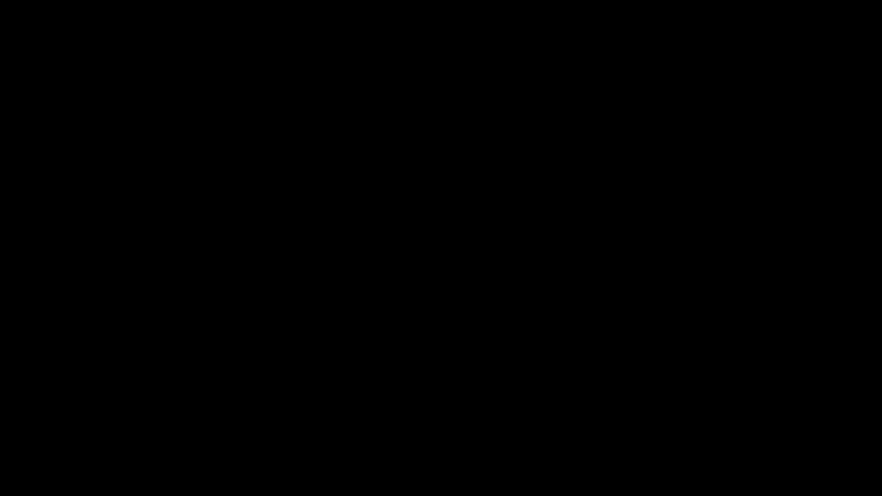